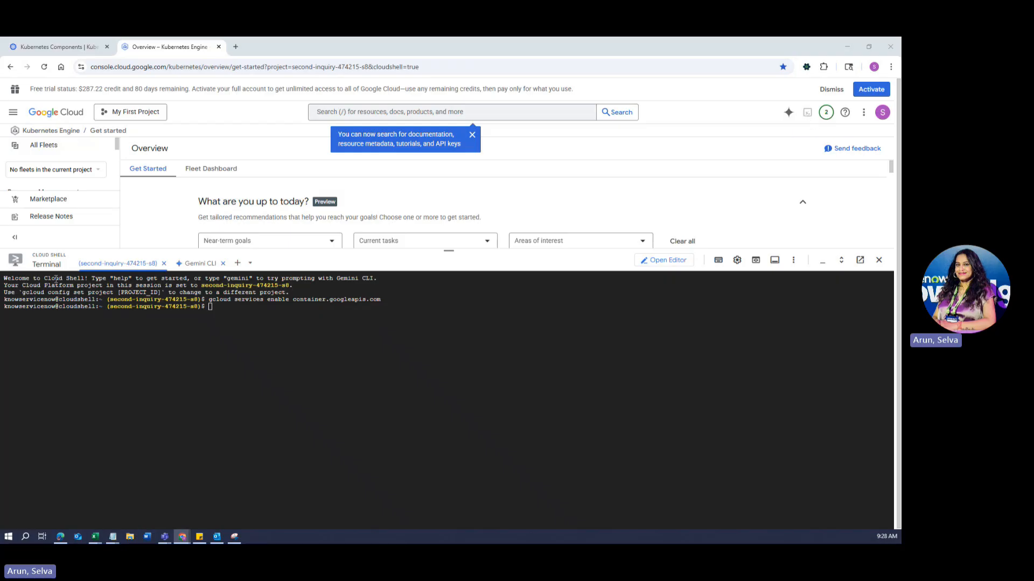
Run gcloud container clusters create nowdivas-k8s in Cloud Shell, which returns a 409 already-exists error.
left_click_drag(209, 299, 385, 301)
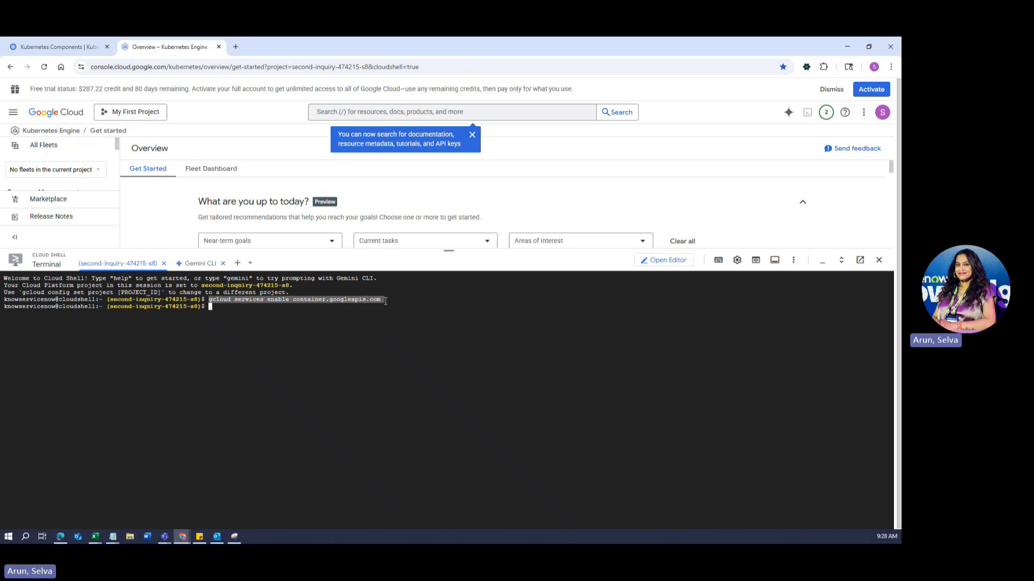
key("ctrl+c")
left_click(410, 342)
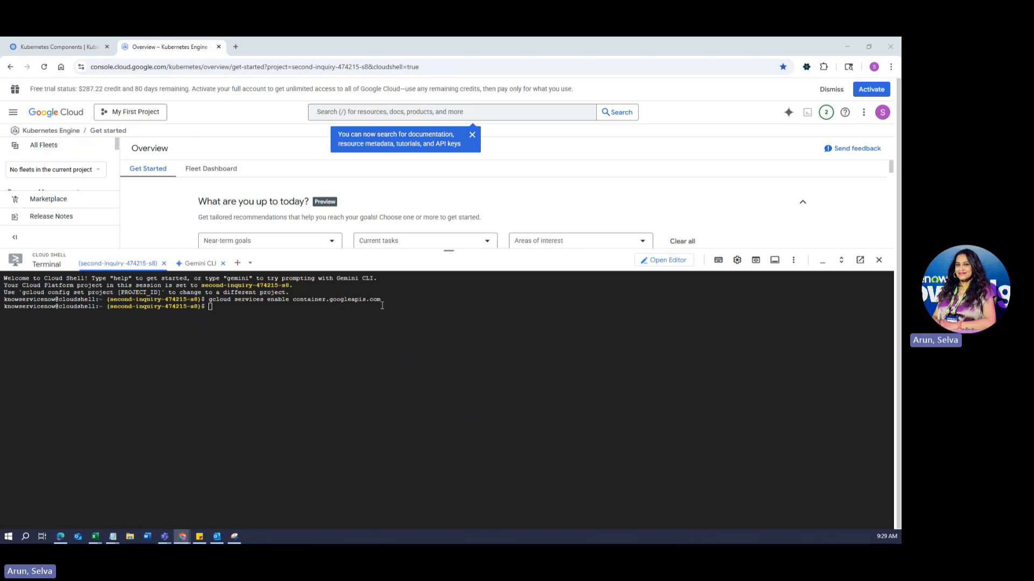
left_click(328, 343)
key("ctrl+v")
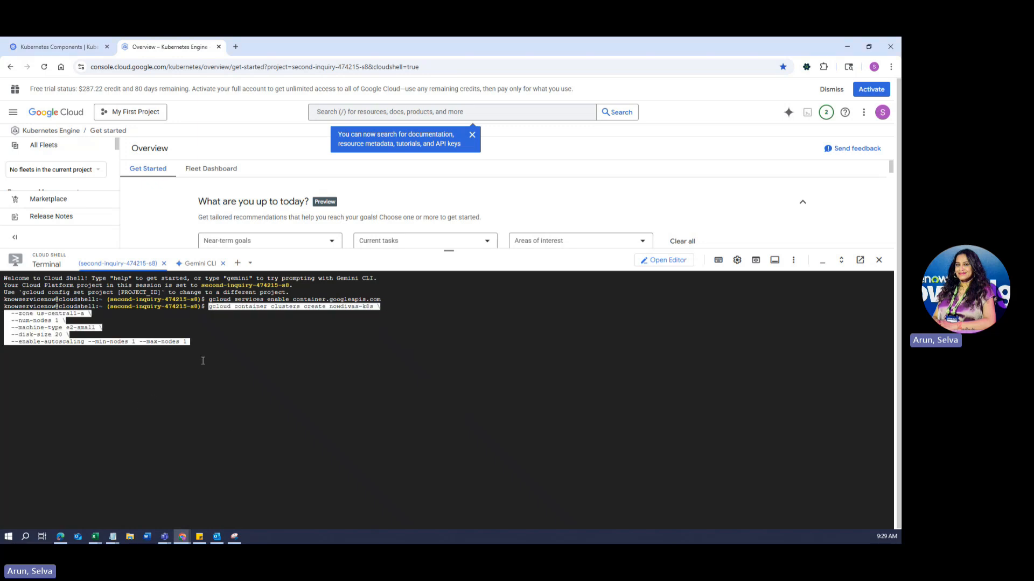
key("Return")
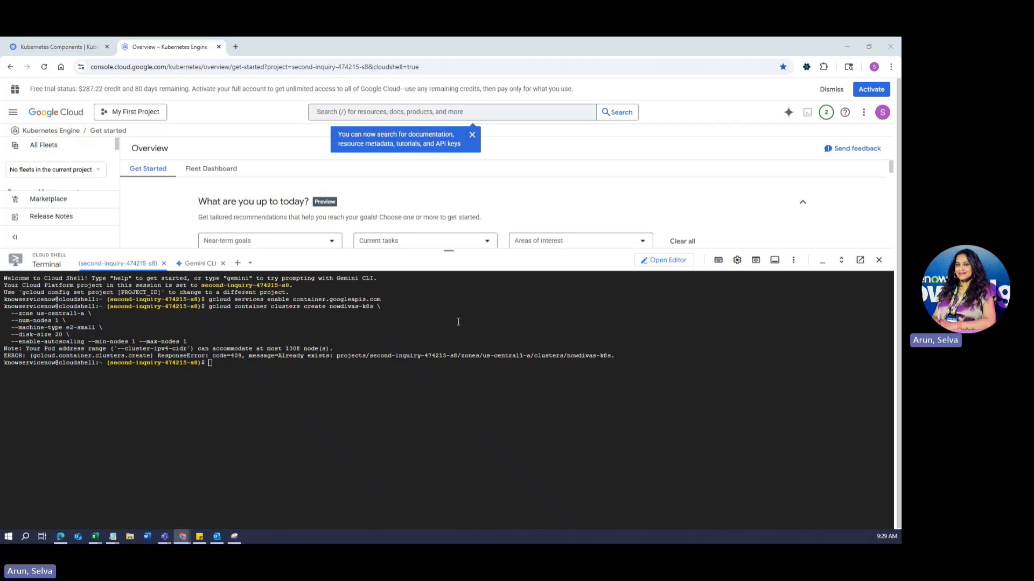
left_click(281, 365)
Run get-credentials for nowdivas-k8s in us-central1-a and paste the kubectl namespace/deployment block.
key("ctrl+v")
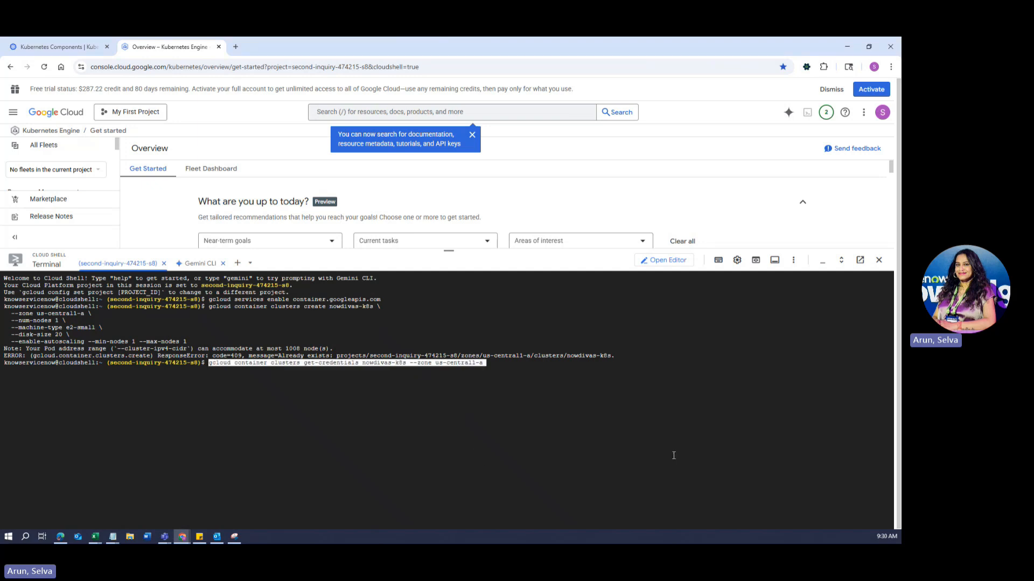
key("Return")
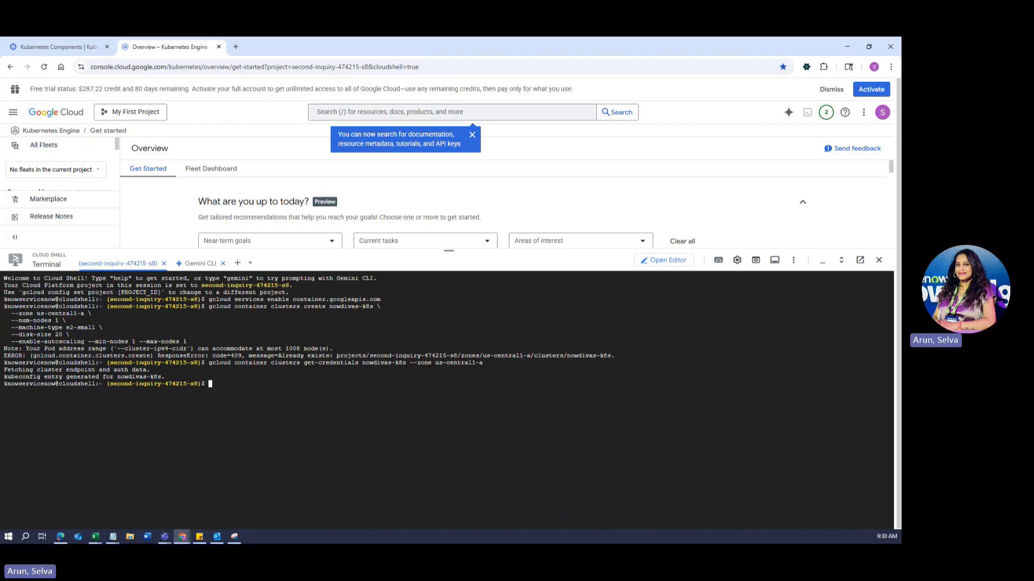
key("alt+Tab")
left_click(305, 390)
key("ctrl+v")
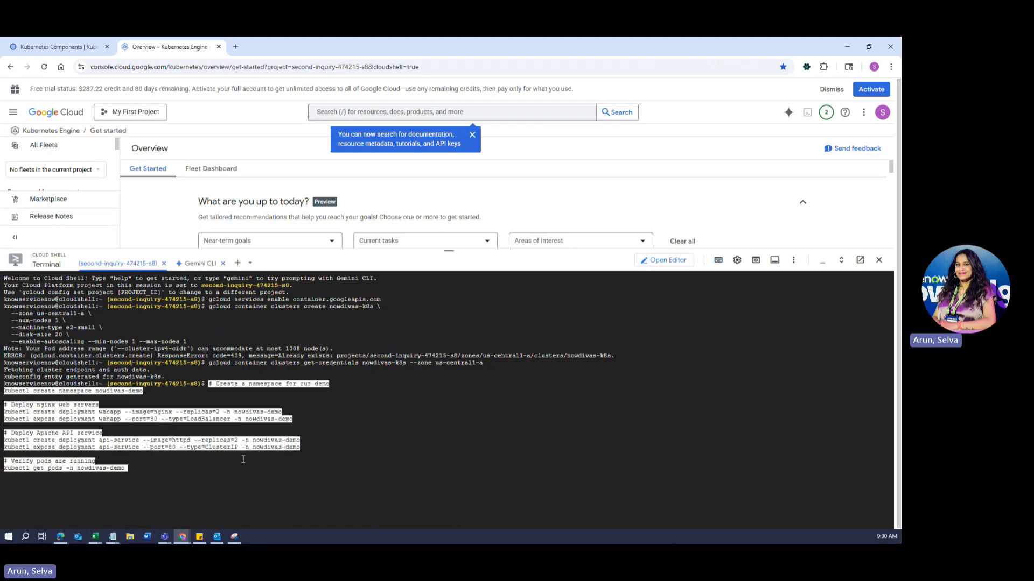
Run the kubectl block and confirm four webapp and api-service pods are Running.
key("Return")
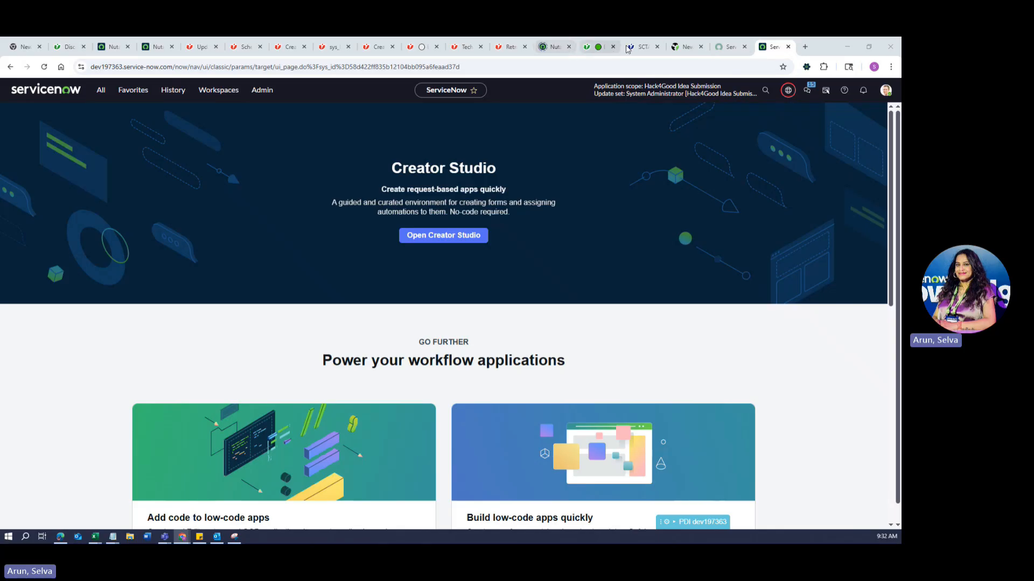
left_click(846, 48)
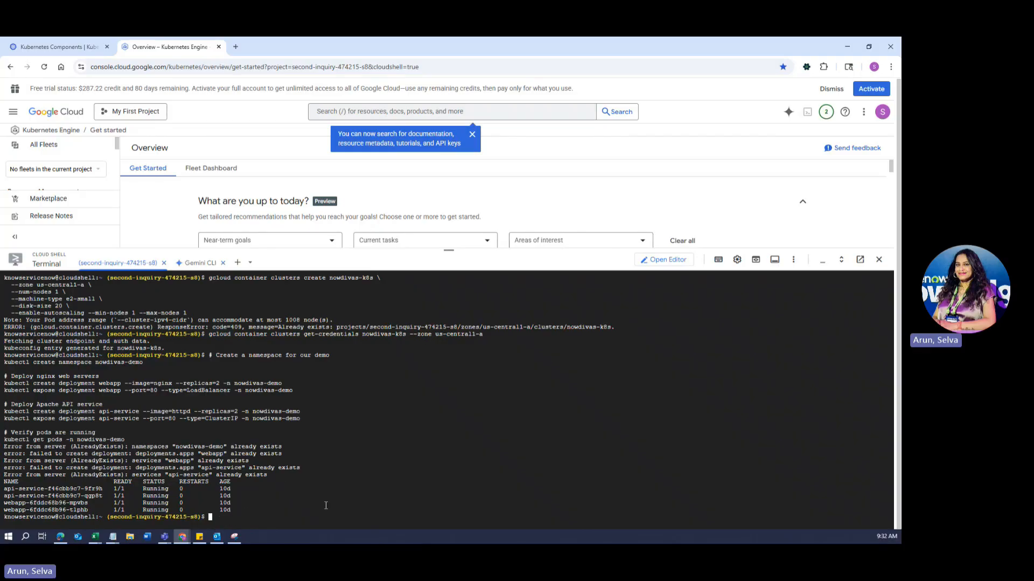
key("alt+Tab")
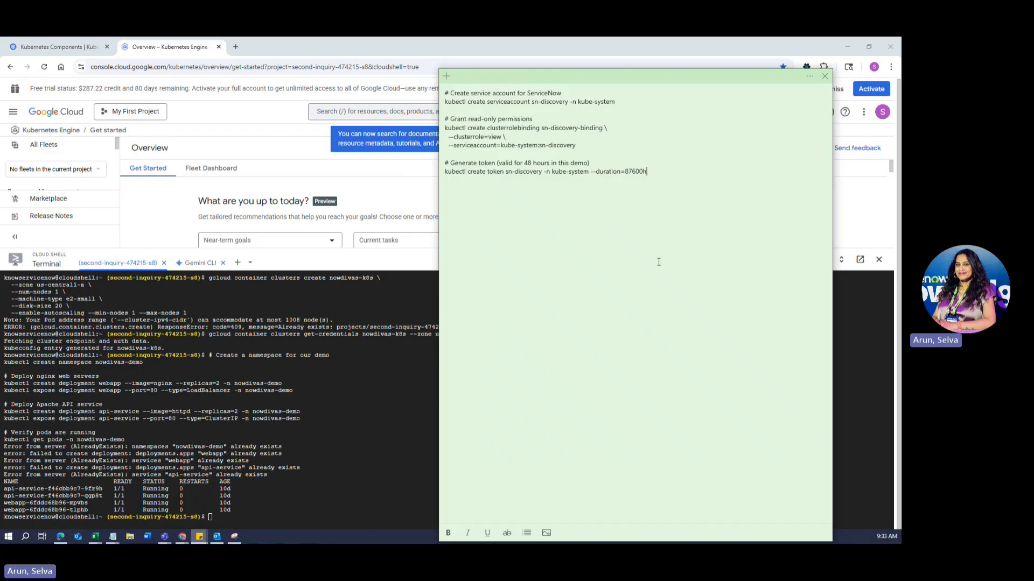
Run the sn-discovery service-account commands copied from the sticky note in Cloud Shell.
key("alt+Tab")
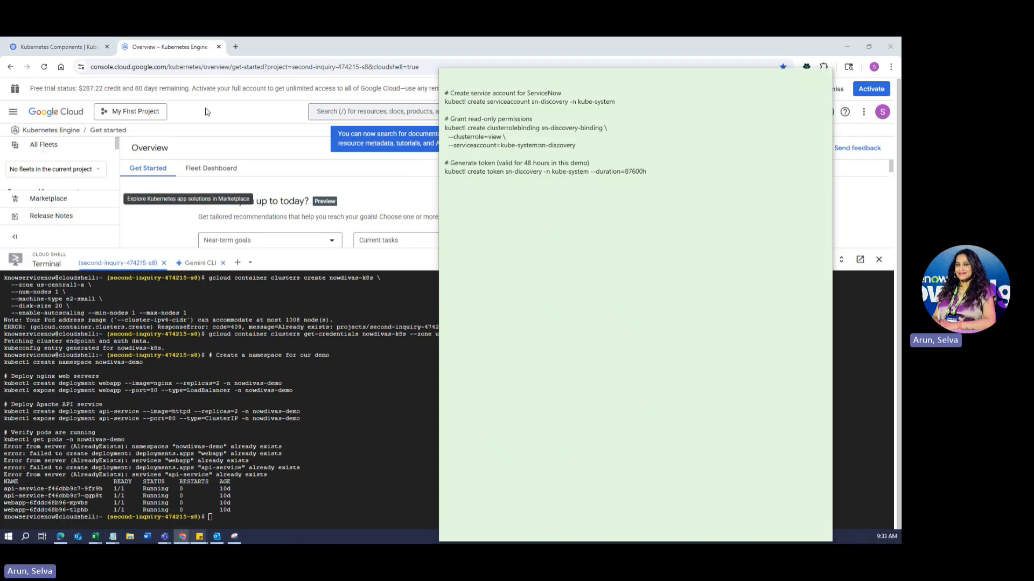
left_click(646, 171)
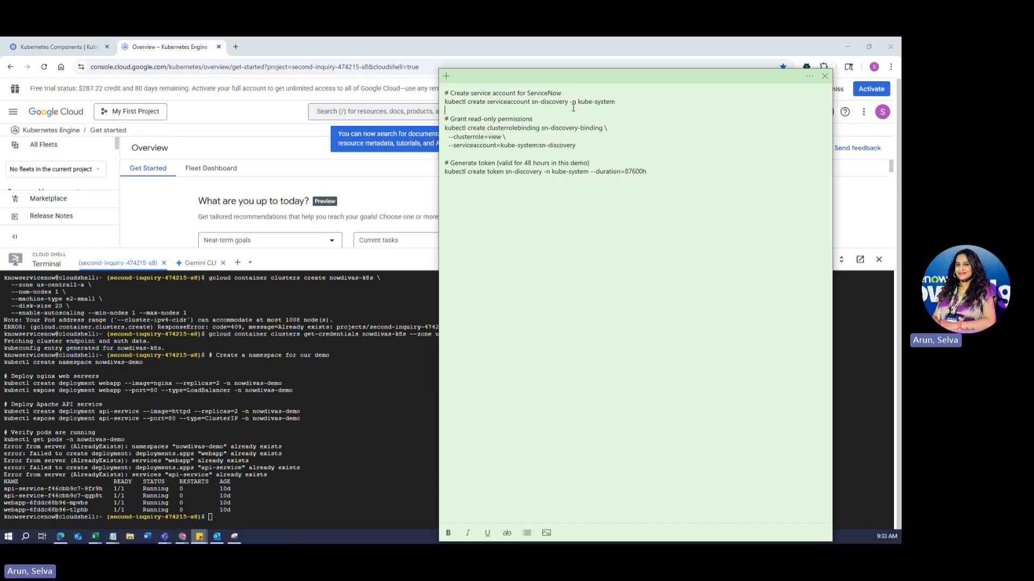
key("ctrl+a")
left_click(199, 536)
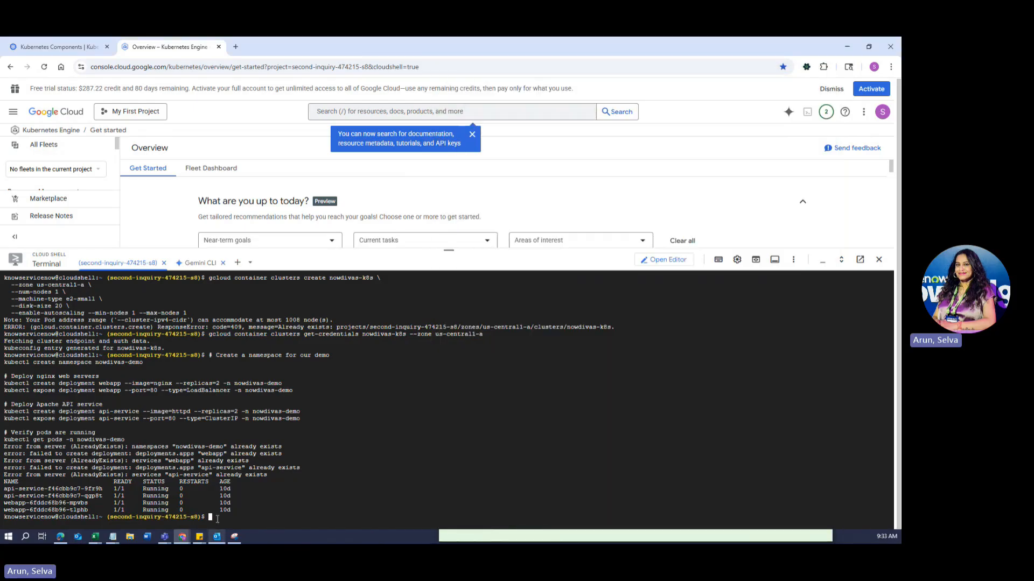
key("ctrl+v")
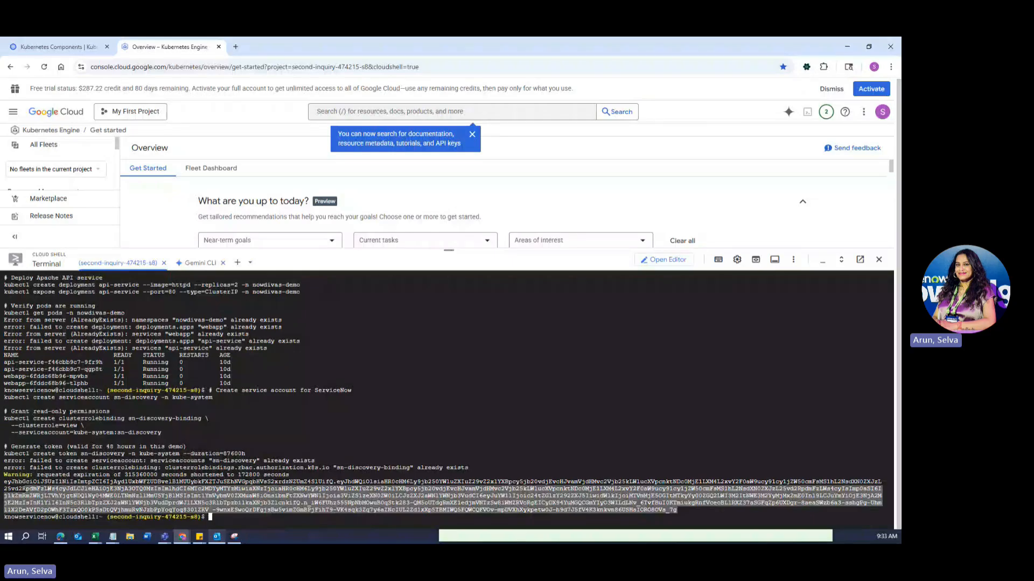
Copy the generated sn-discovery token and paste it into the sticky note.
left_click_drag(25, 488, 4, 482)
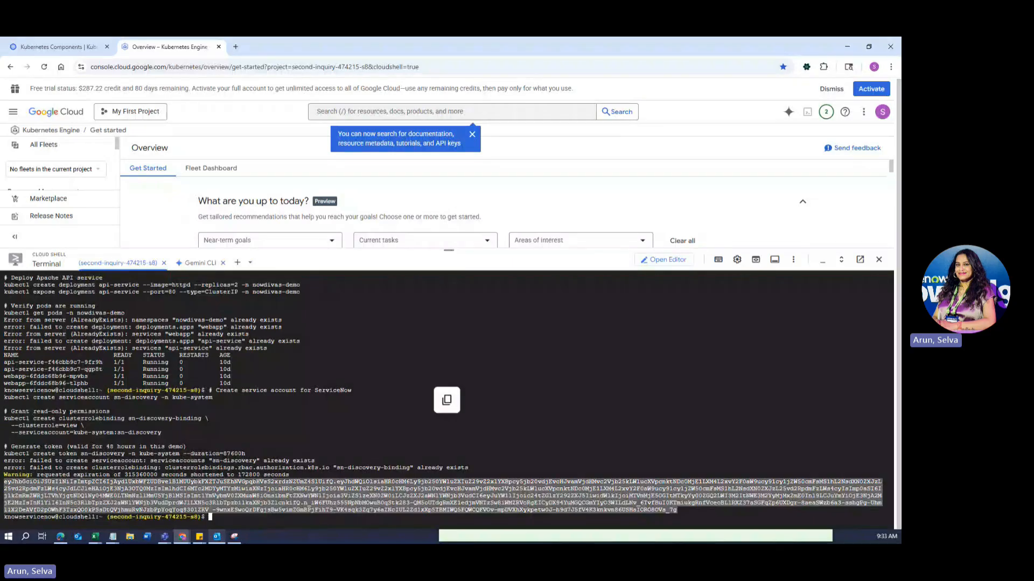
key("ctrl+c")
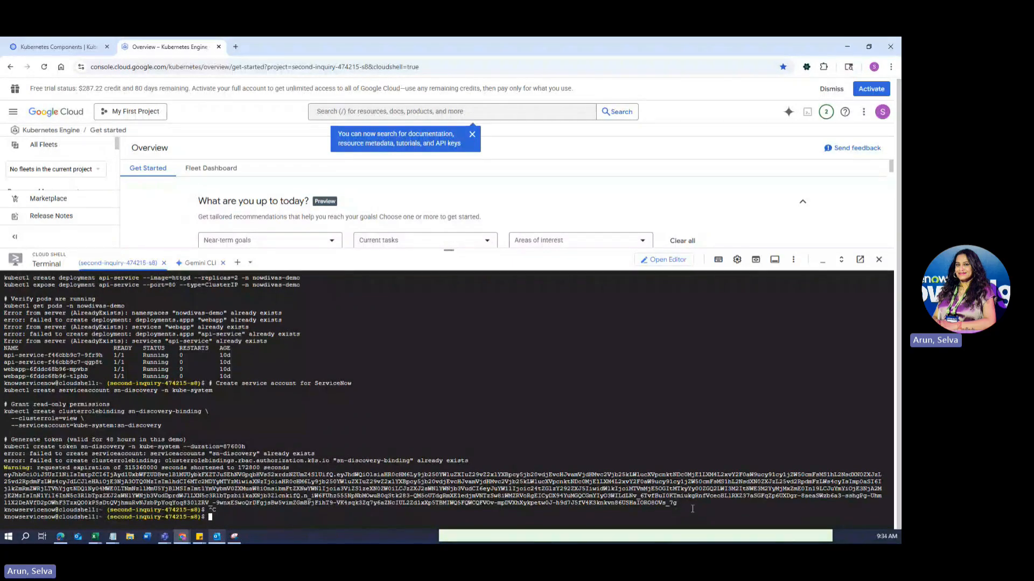
left_click_drag(692, 509, 164, 474)
left_click(199, 536)
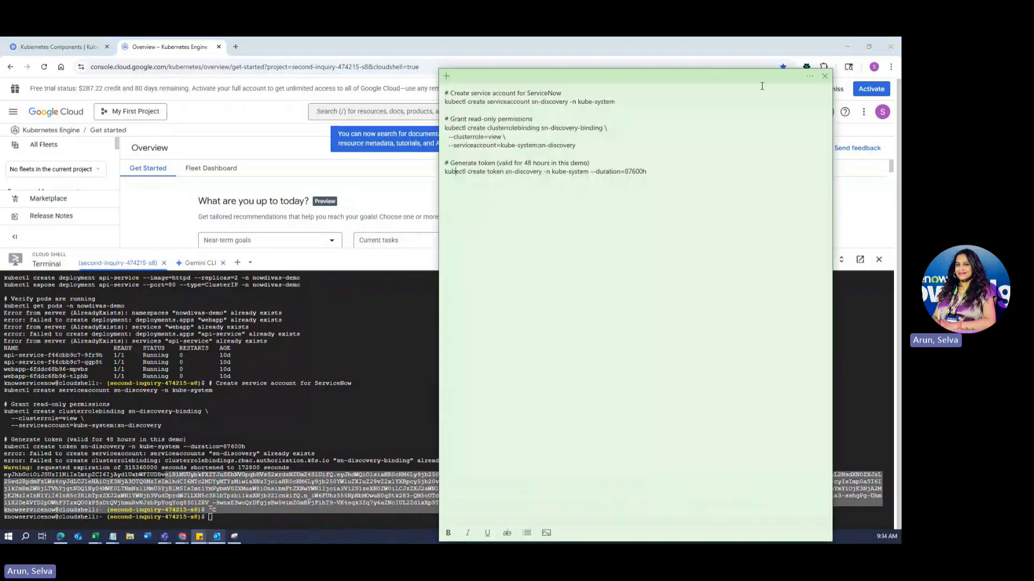
left_click(409, 361)
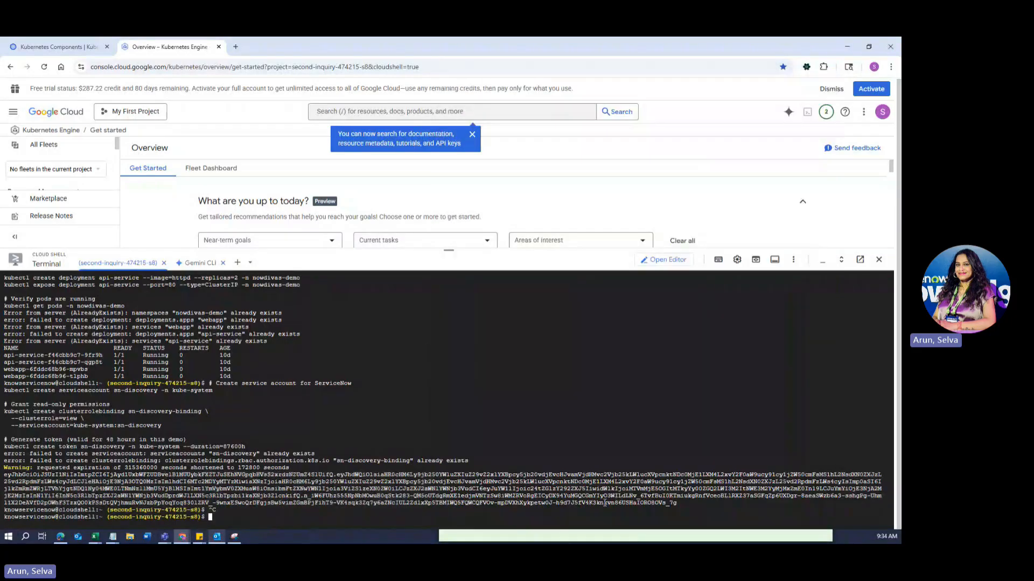
left_click_drag(695, 504, 3, 474)
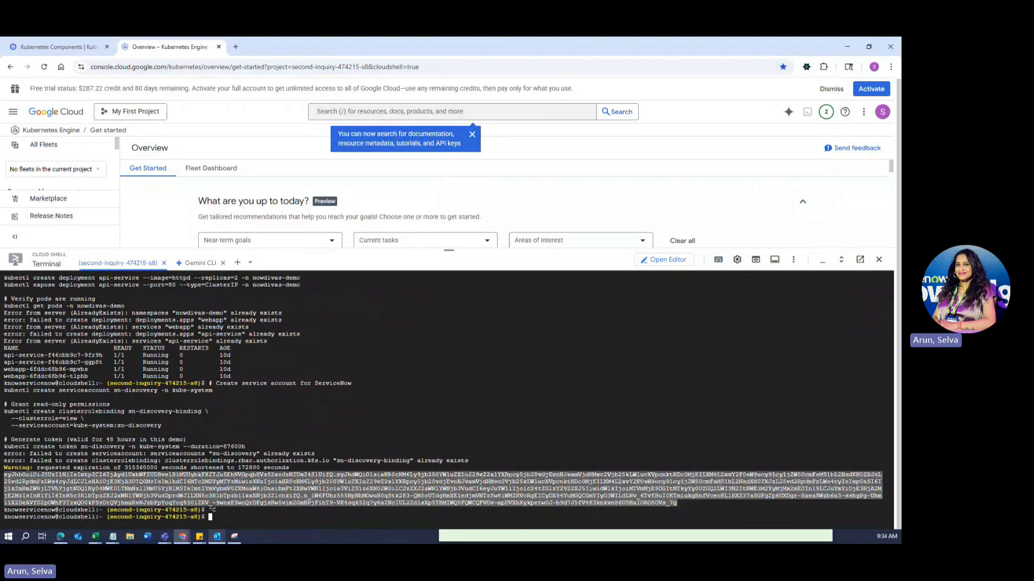
key("ctrl+c")
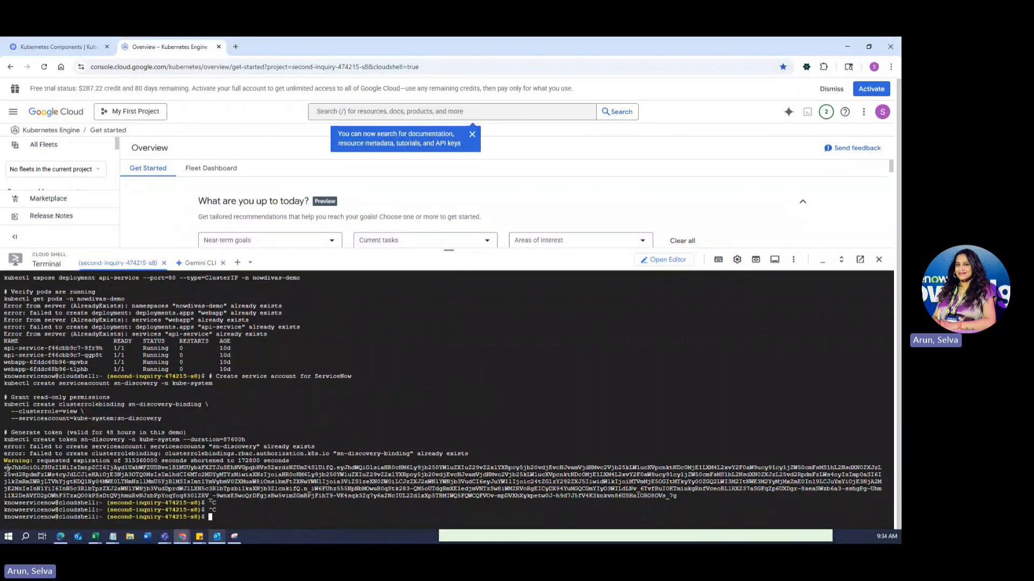
left_click_drag(4, 469, 677, 496)
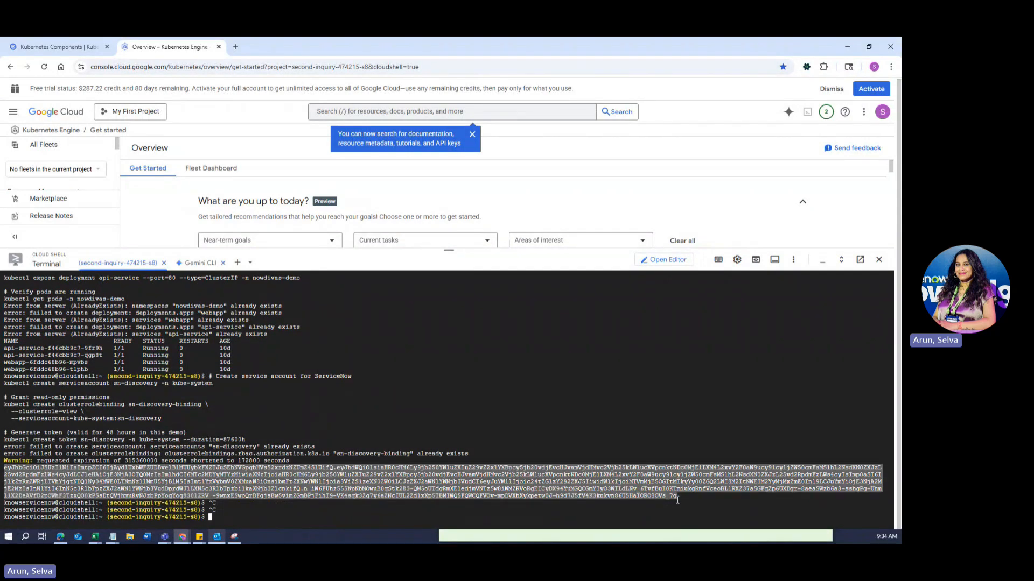
left_click(847, 47)
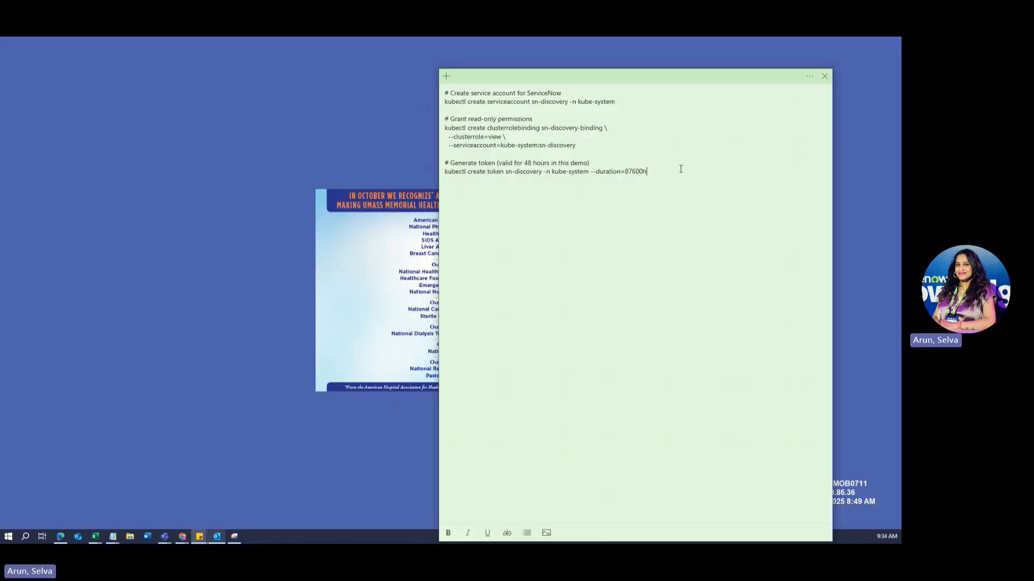
key("ctrl+v")
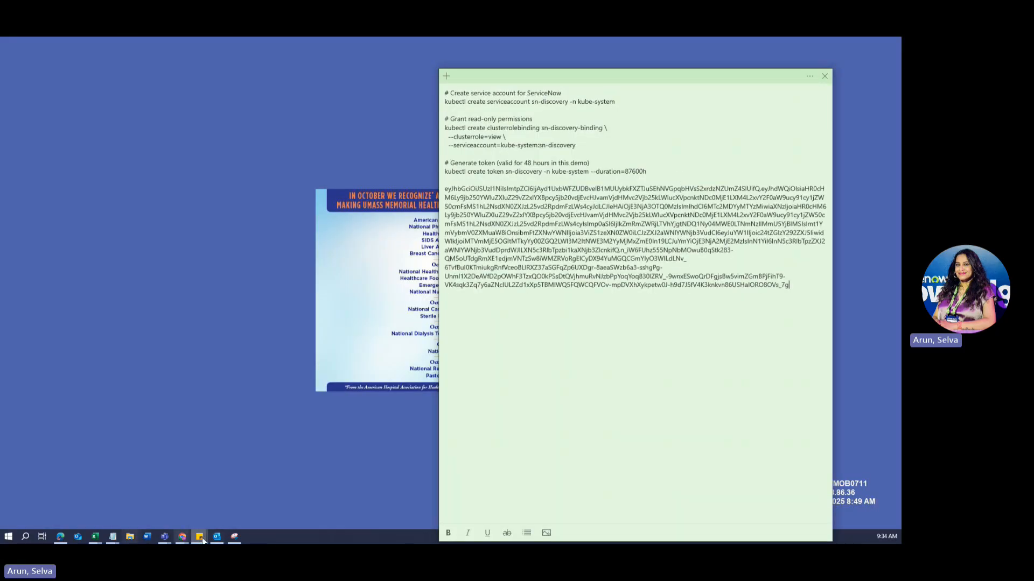
left_click(182, 536)
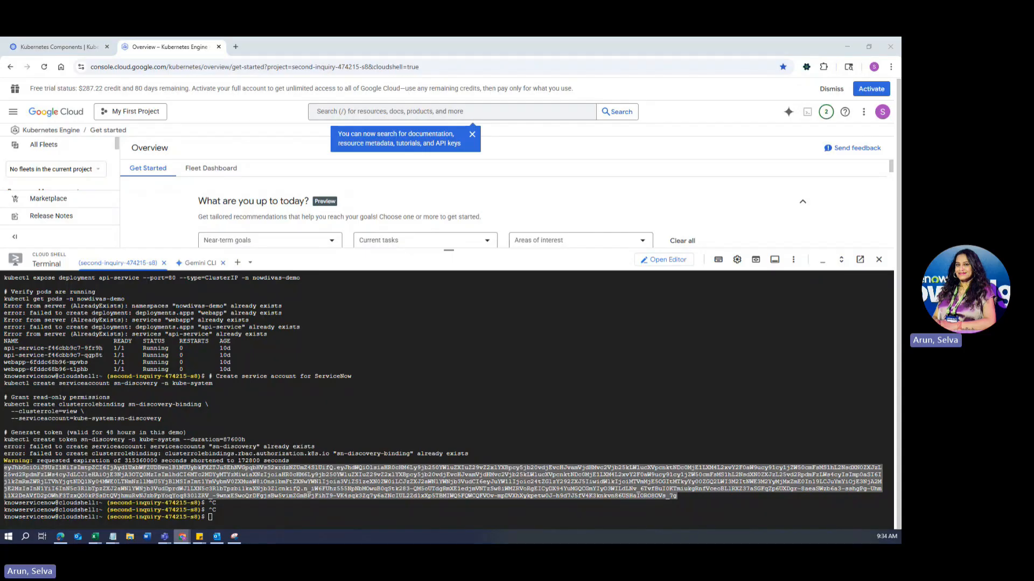
left_click(210, 517)
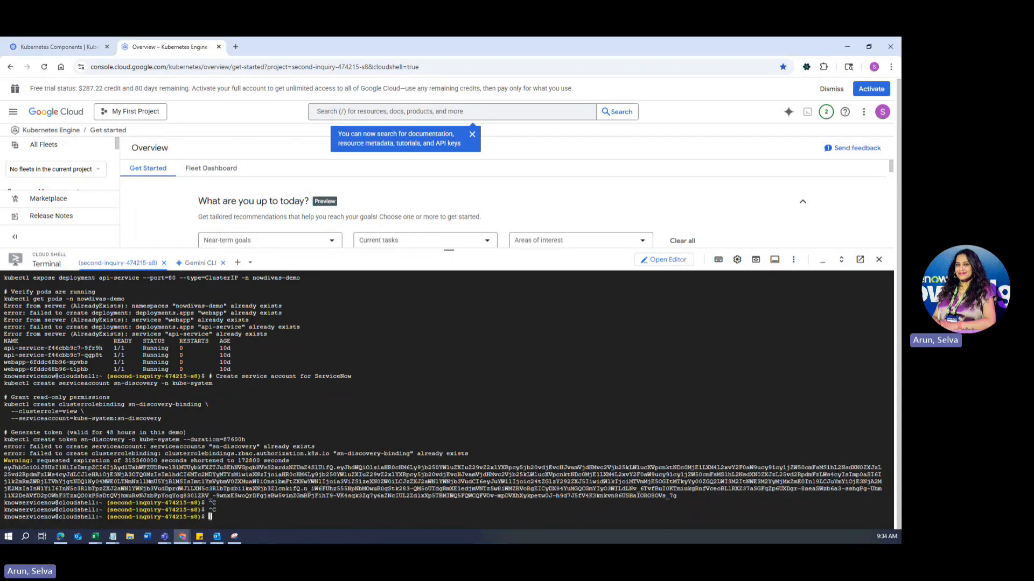
Run kubectl cluster-info | grep "control plane" and copy the HTTPS control-plane address.
key("ctrl+v")
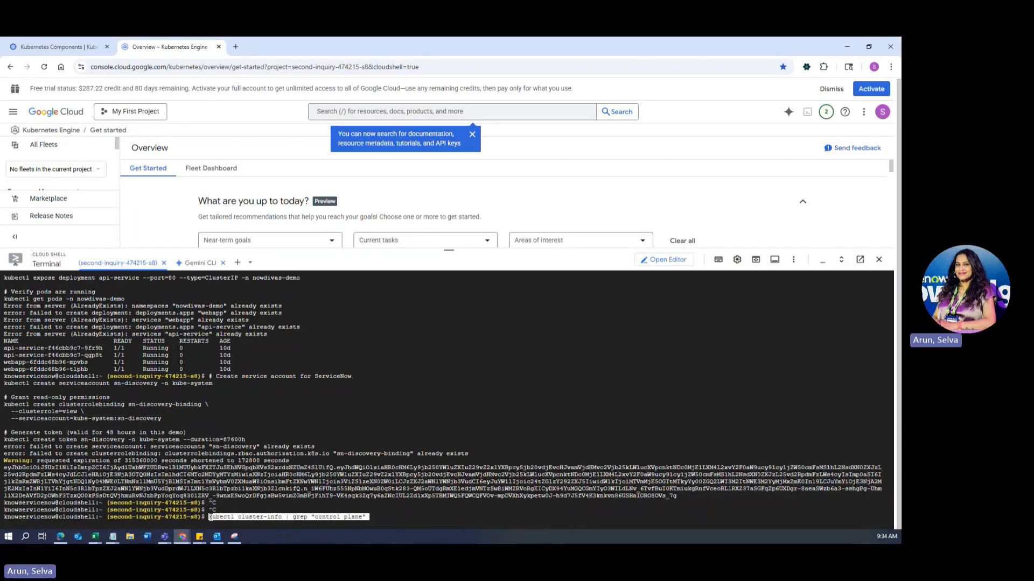
key("Return")
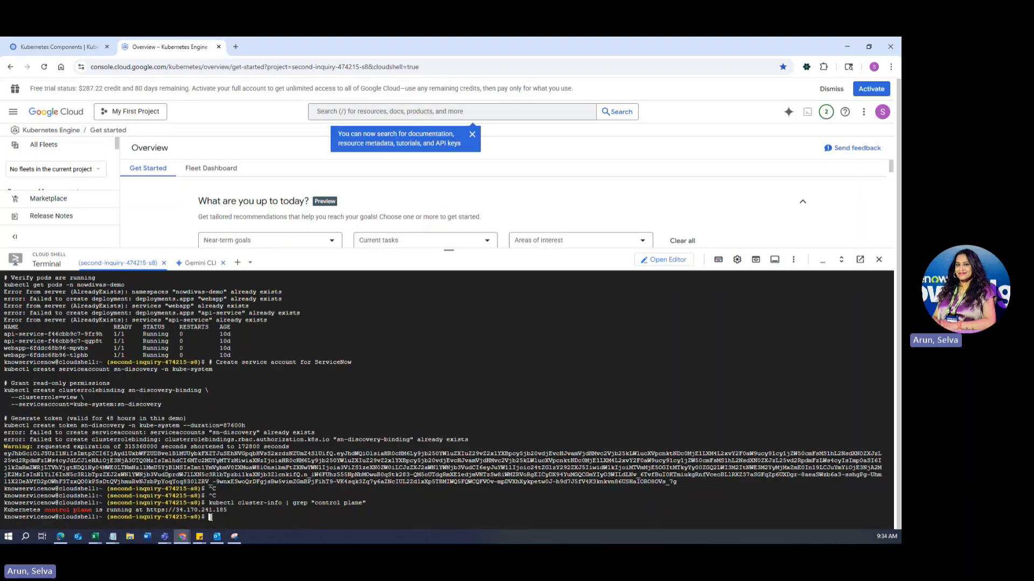
left_click_drag(237, 510, 146, 510)
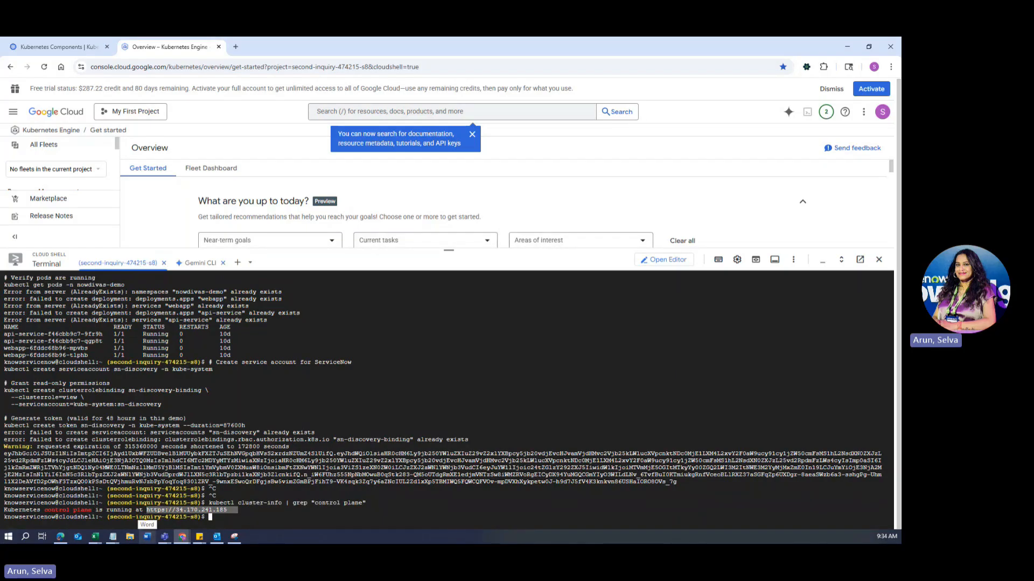
left_click(147, 537)
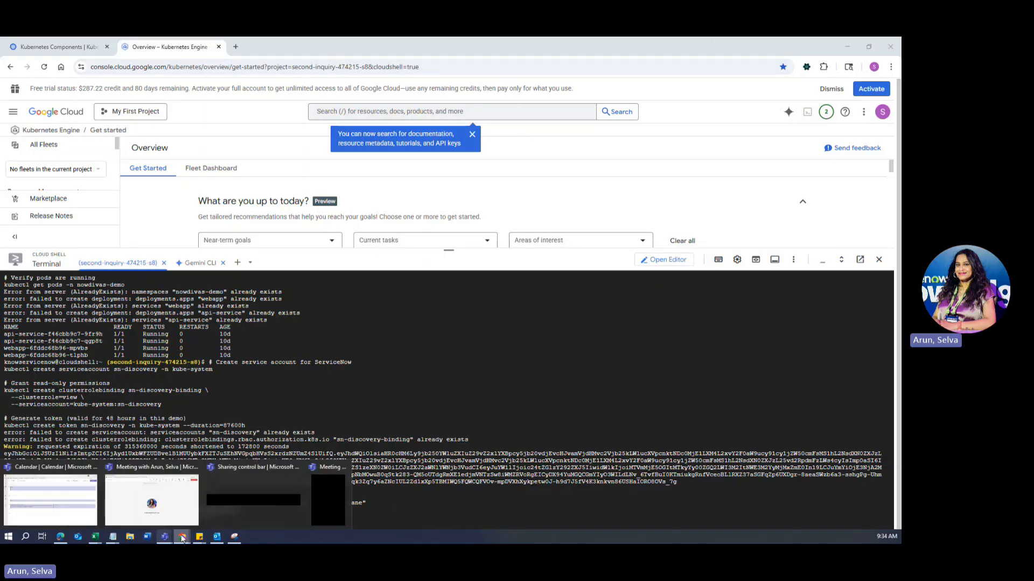
mouse_move(182, 538)
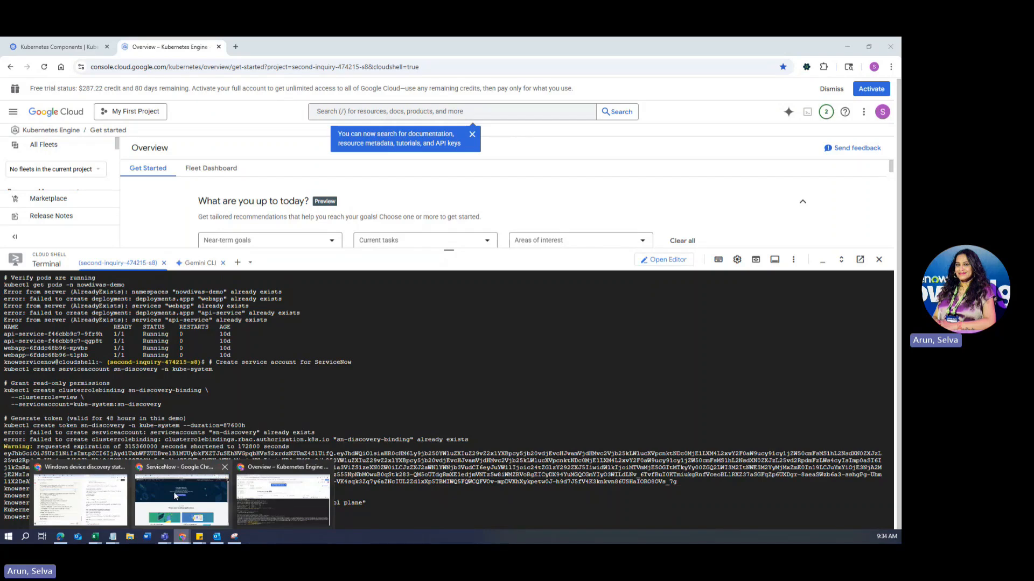
left_click(174, 494)
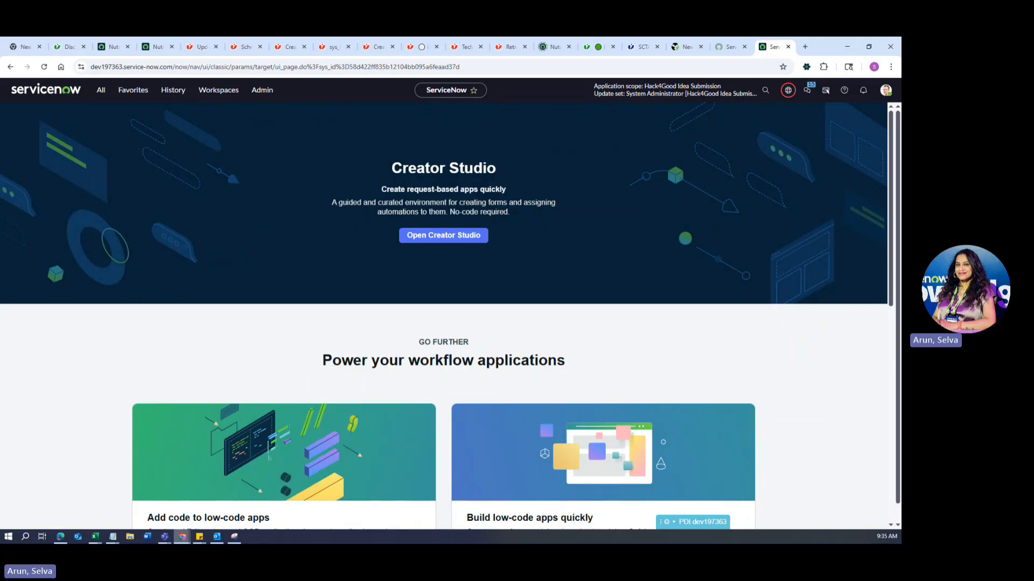
Find the Credentials list via 'cred' and open the GKE NowDivas Demo Kubernetes credential.
left_click(102, 91)
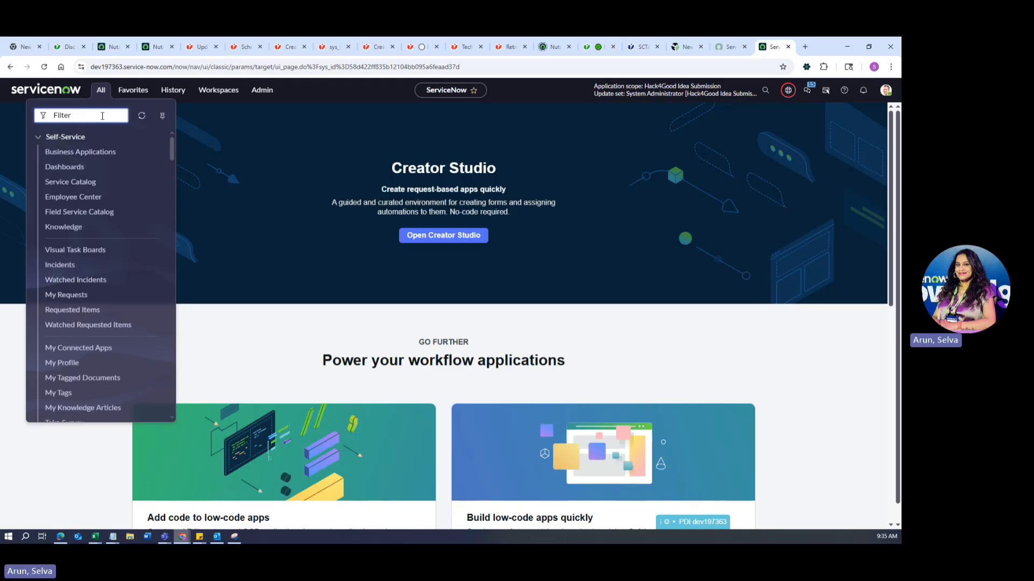
type("cred")
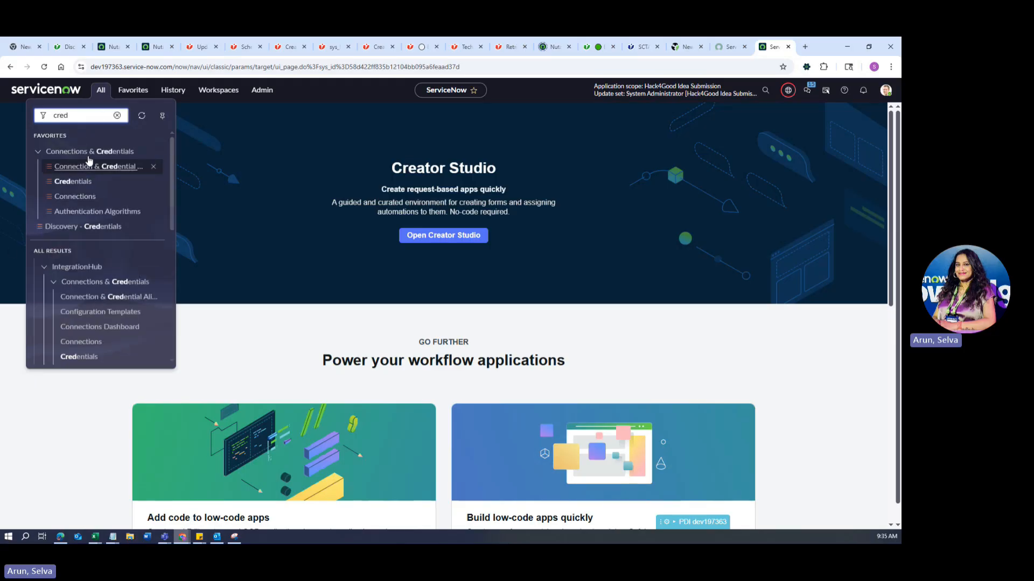
left_click(70, 187)
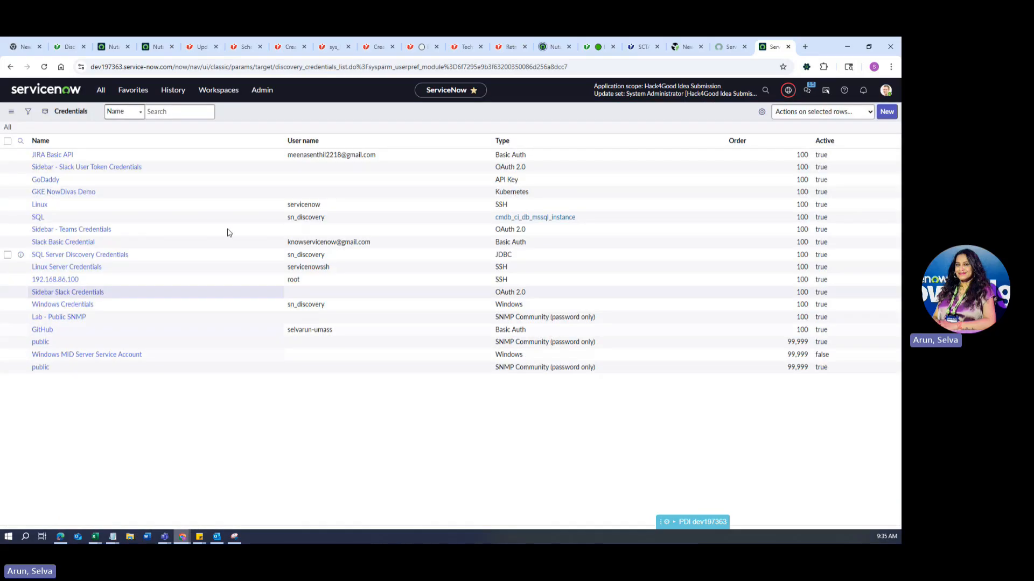
left_click(885, 112)
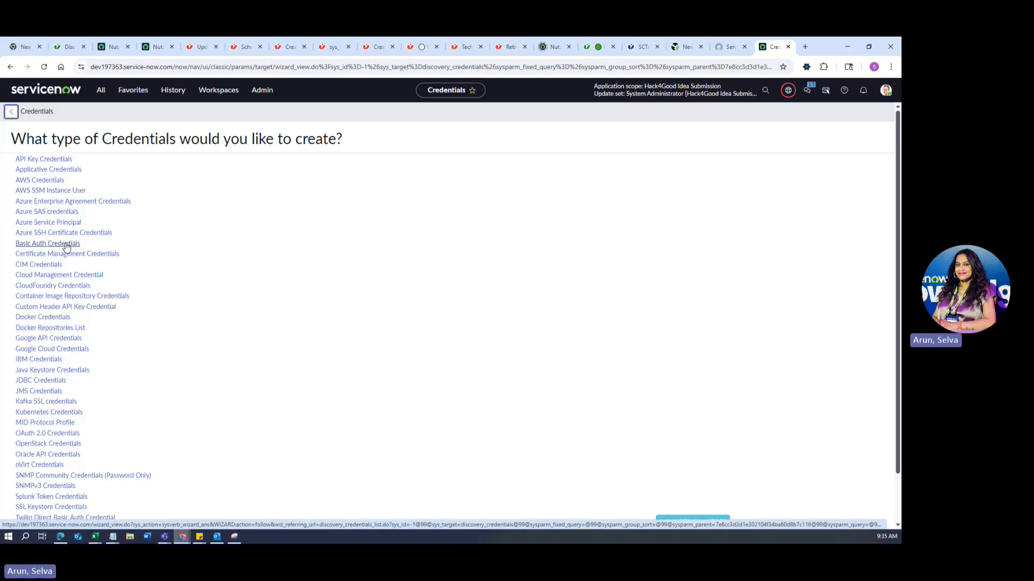
scroll(138, 430, "down", 1)
scroll(145, 388, "up", 1)
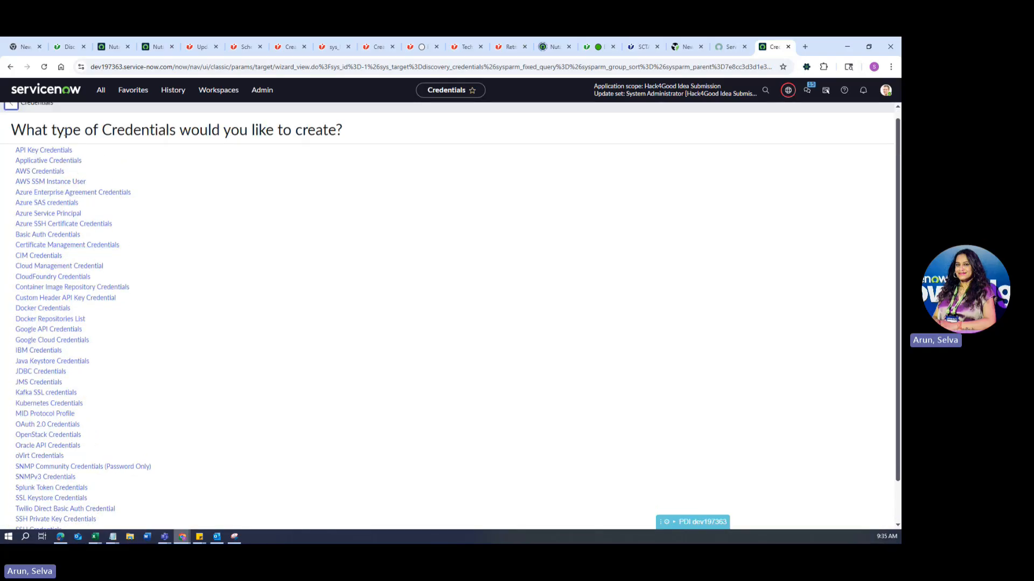
left_click(11, 104)
left_click(67, 218)
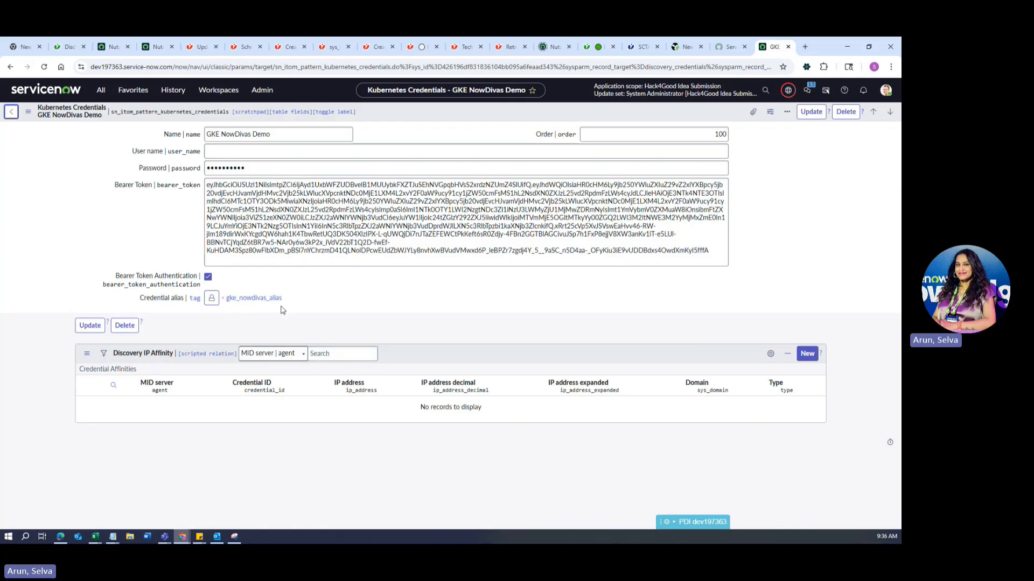
left_click(100, 90)
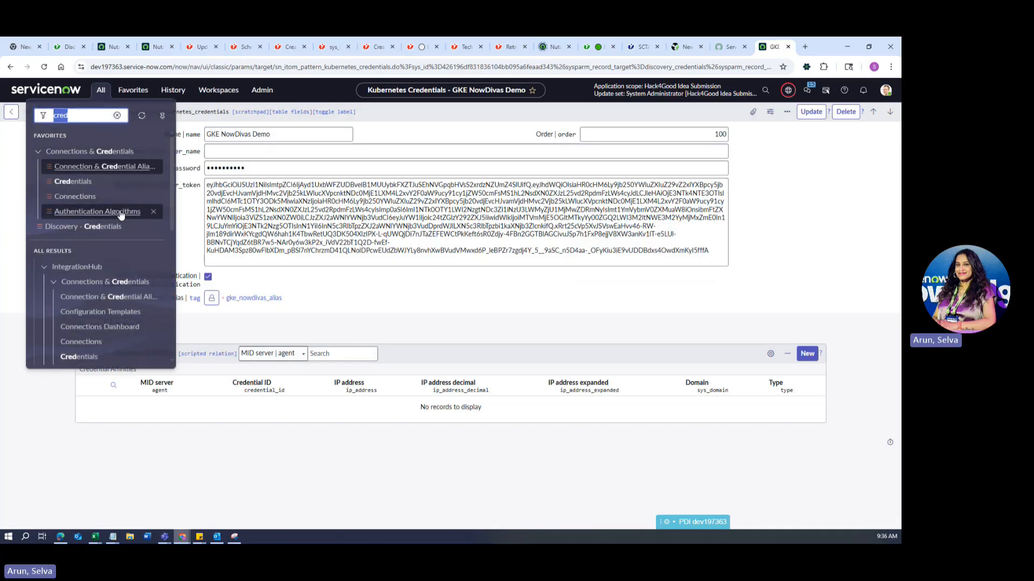
Open the Connection & Credential Aliases list, backing out of a new alias form.
left_click(127, 170)
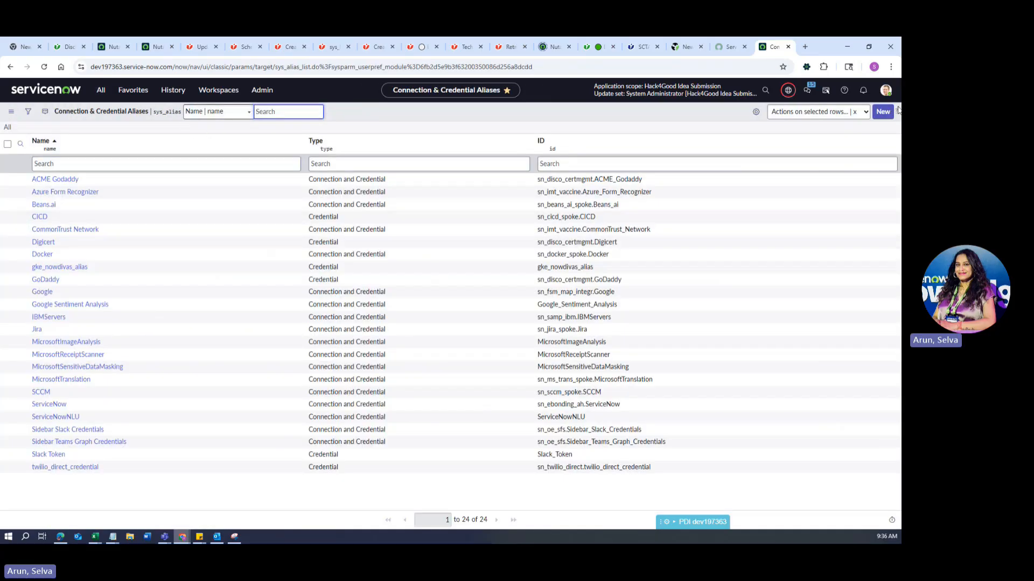
left_click(882, 117)
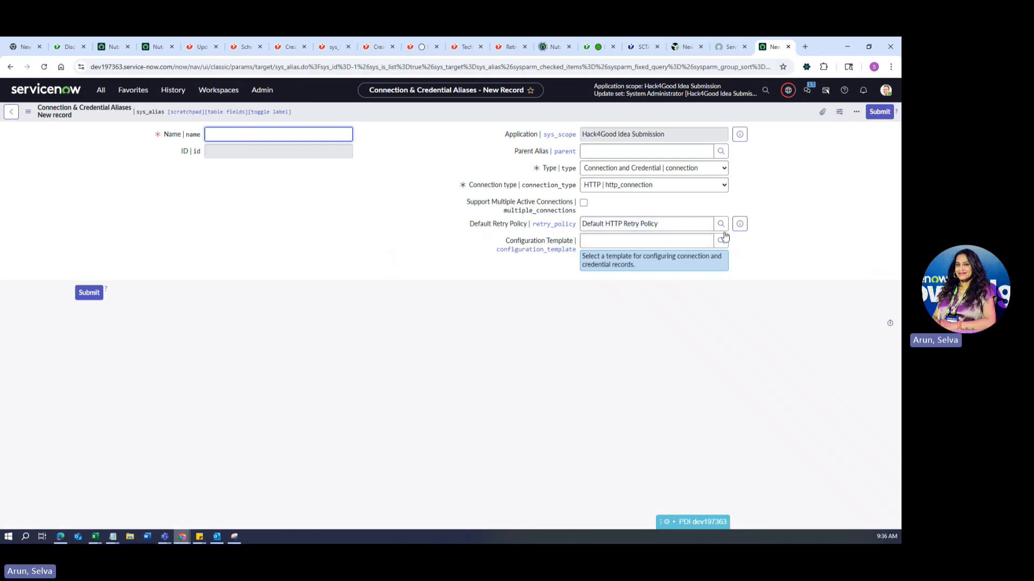
left_click(11, 112)
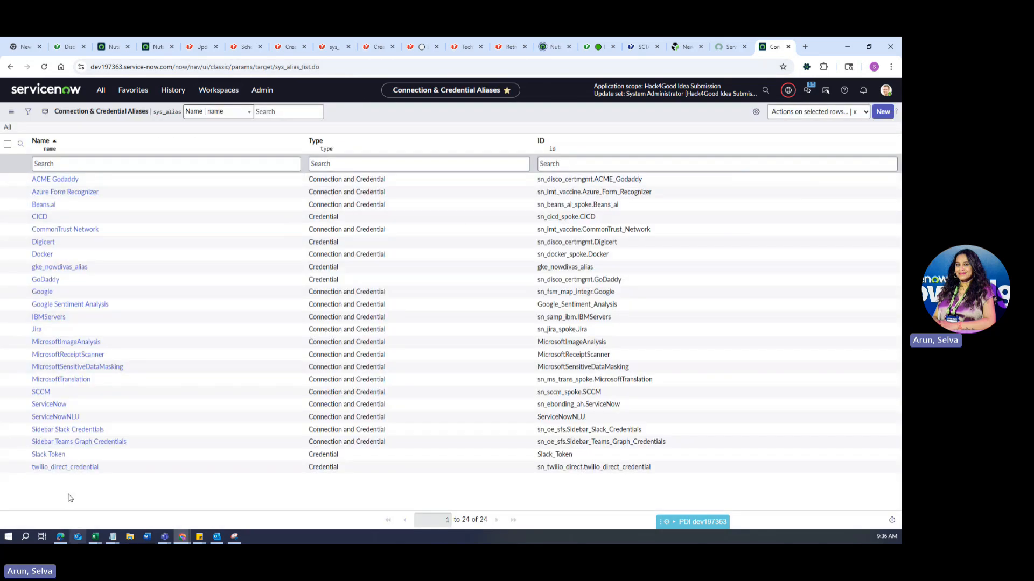
Edit gke_nowdivas_alias, keep its type as Credential, and start a new linked credential.
left_click(57, 270)
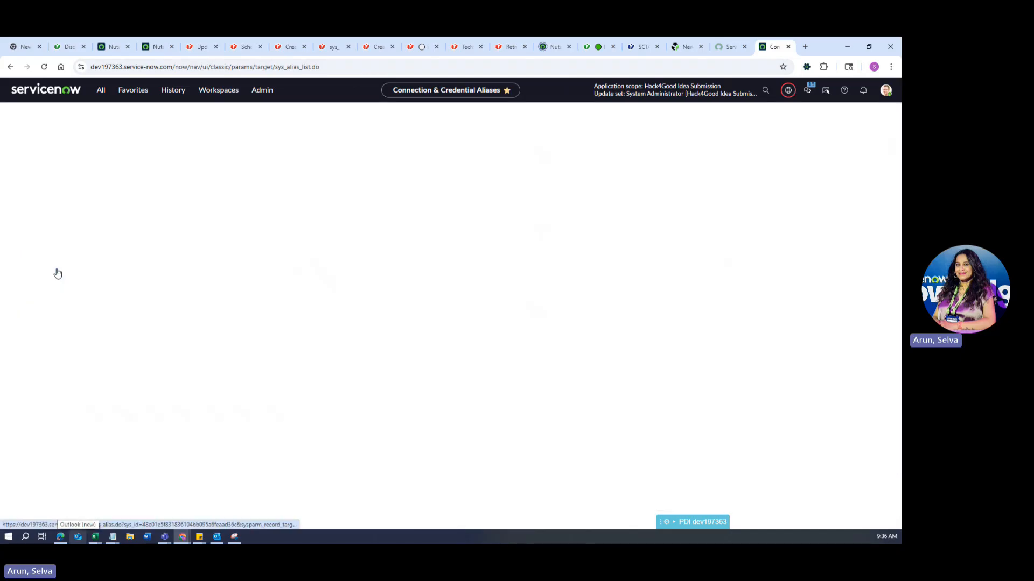
left_click_drag(268, 153, 200, 149)
left_click(391, 183)
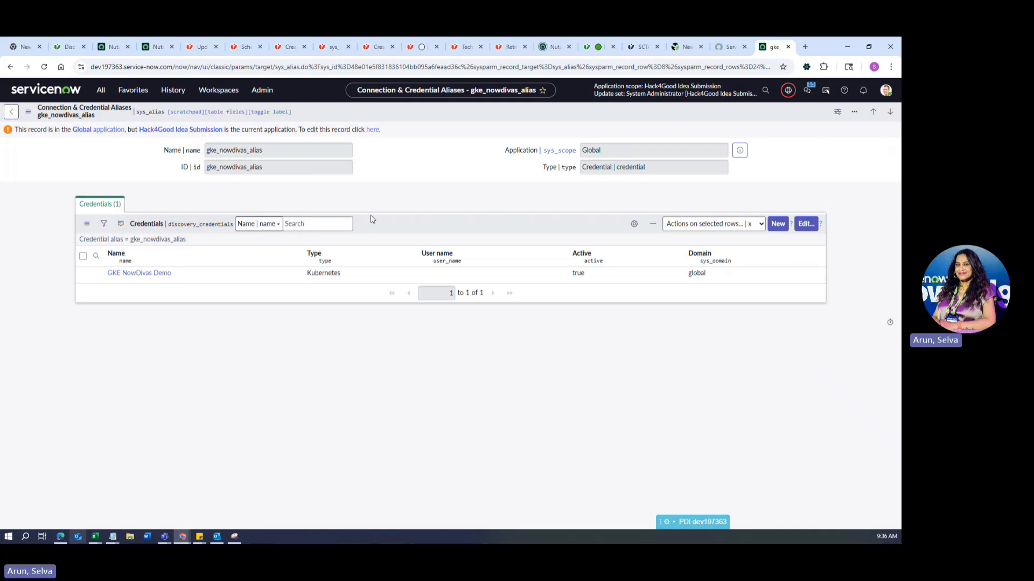
left_click(374, 130)
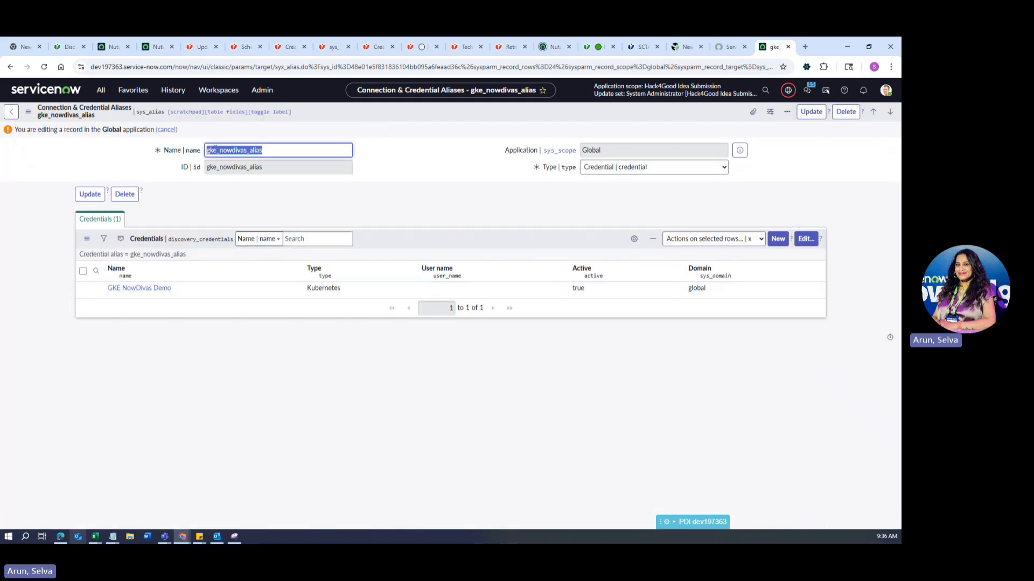
left_click_drag(269, 168, 207, 166)
left_click(425, 200)
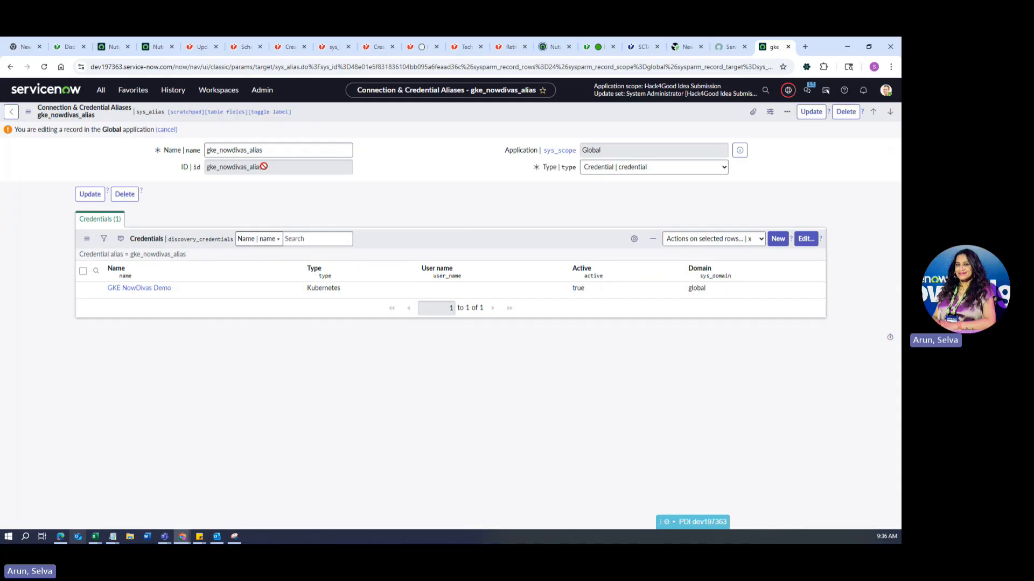
left_click(676, 171)
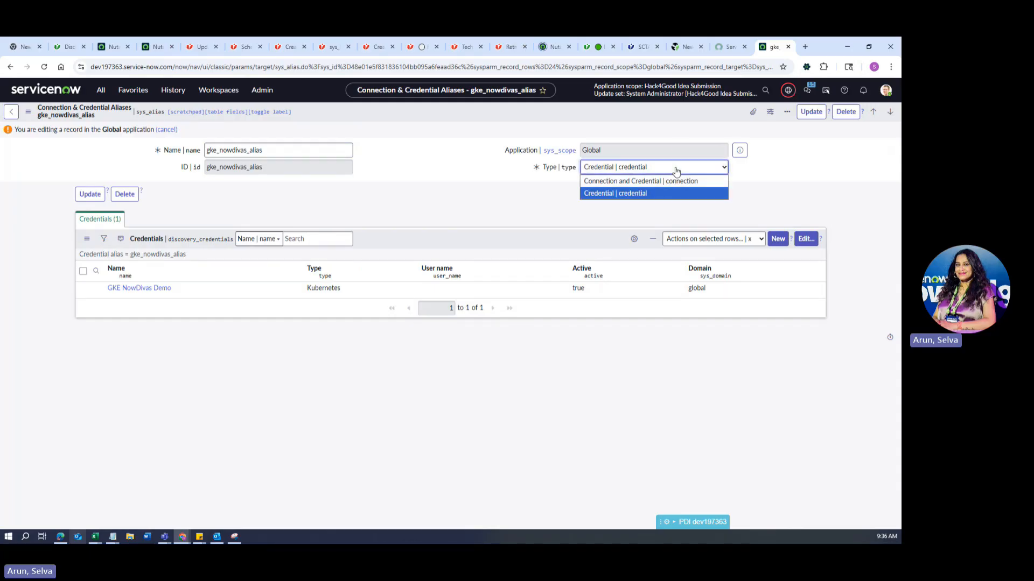
left_click(653, 195)
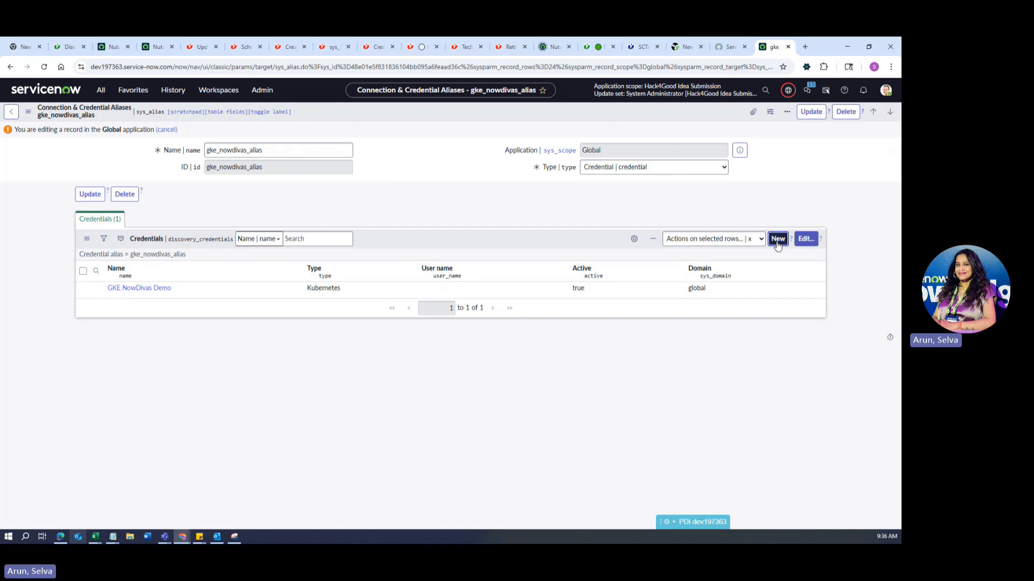
left_click(777, 241)
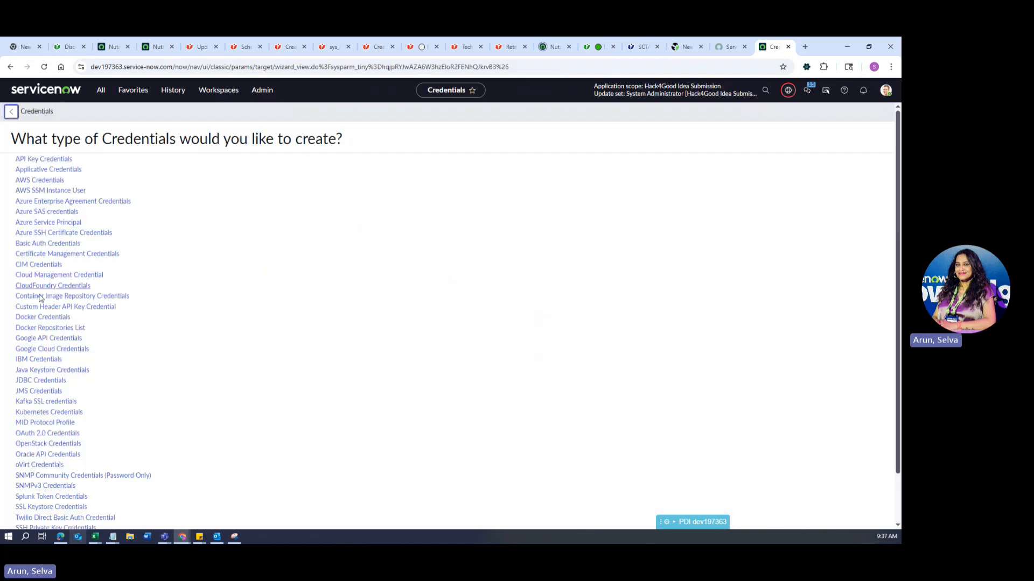
Start a Kubernetes credential with bearer token authentication, clearing a wrongly pasted address.
scroll(41, 304, "down", 2)
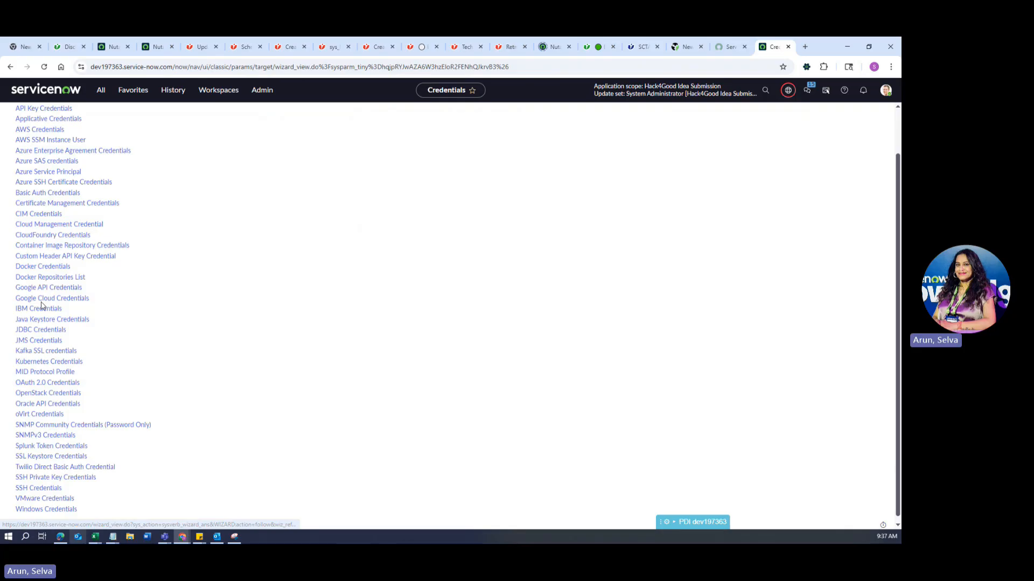
left_click(66, 357)
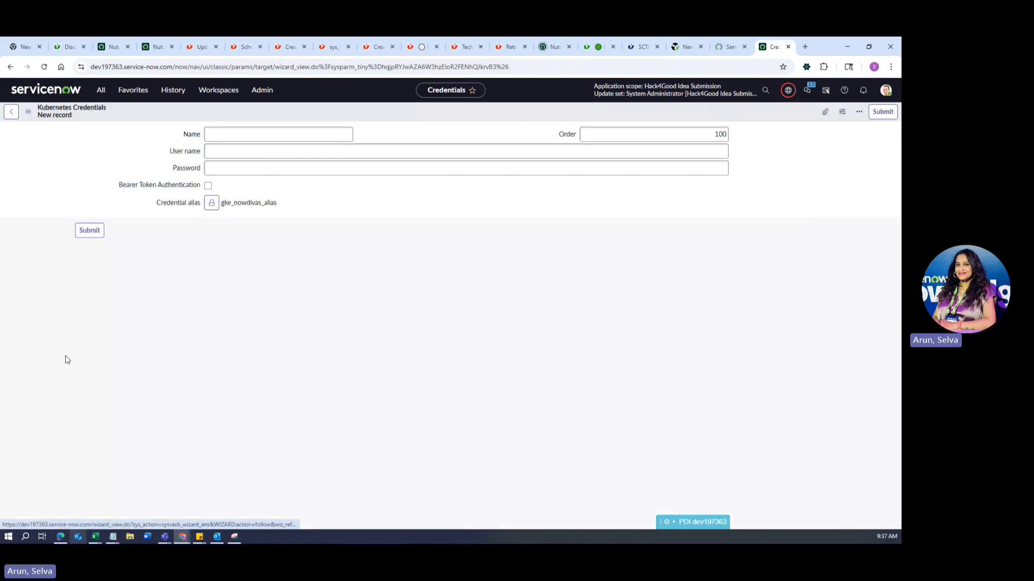
left_click(240, 149)
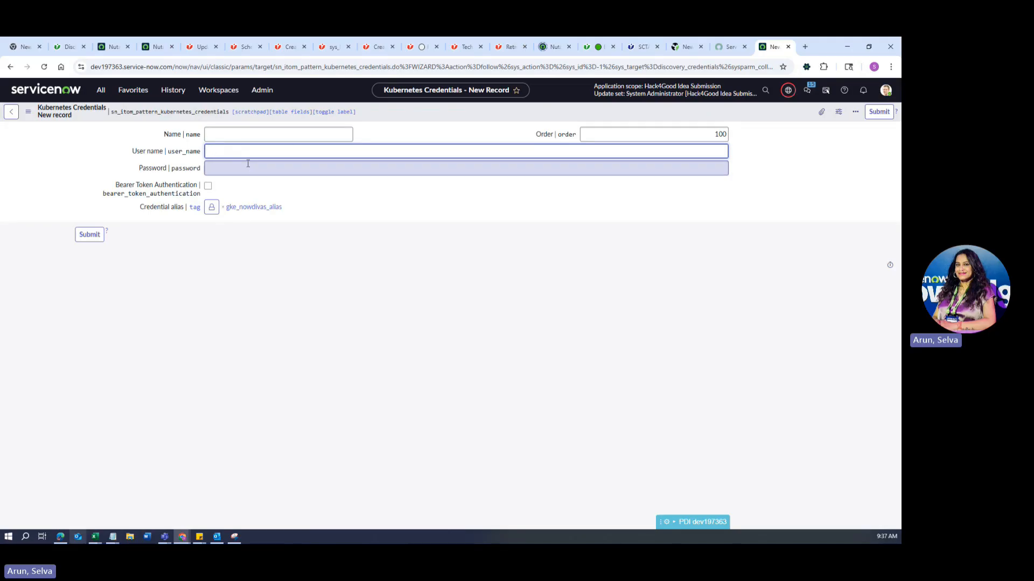
left_click(246, 167)
left_click(208, 187)
left_click(230, 189)
key("ctrl+v")
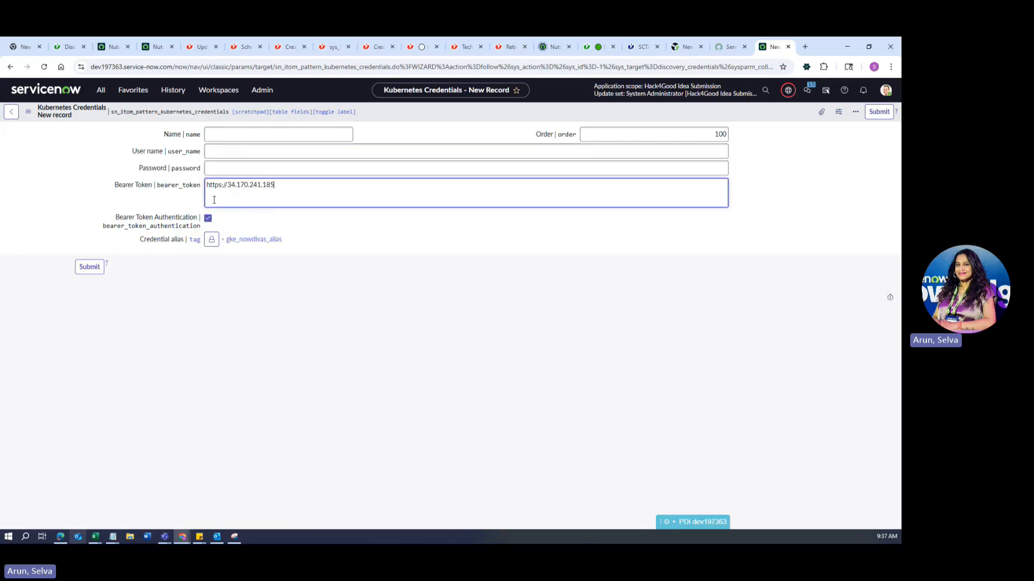
key("ctrl+a")
key("BackSpace")
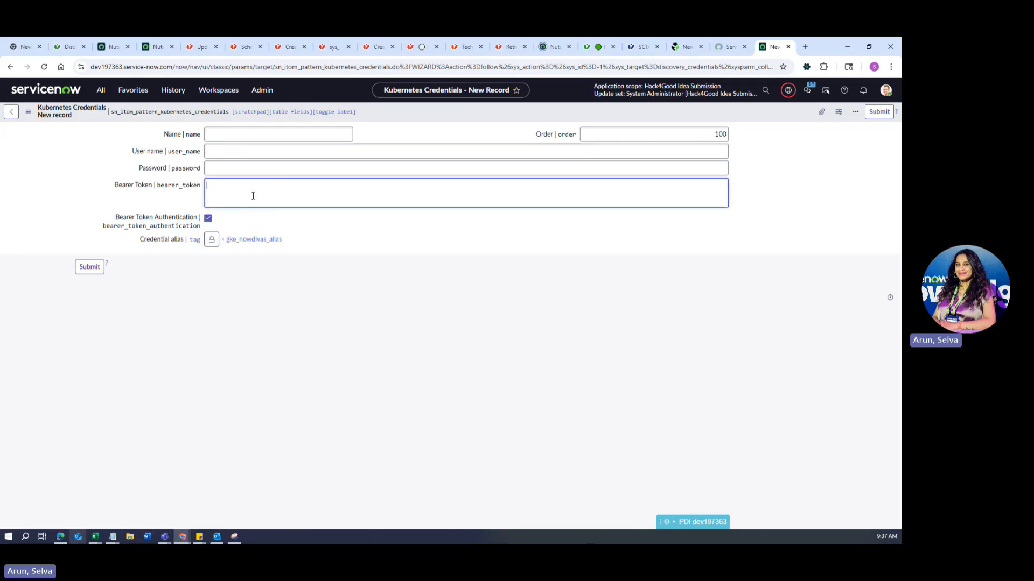
Discard the draft credential and open the existing GKE NowDivas Demo credential.
left_click(11, 113)
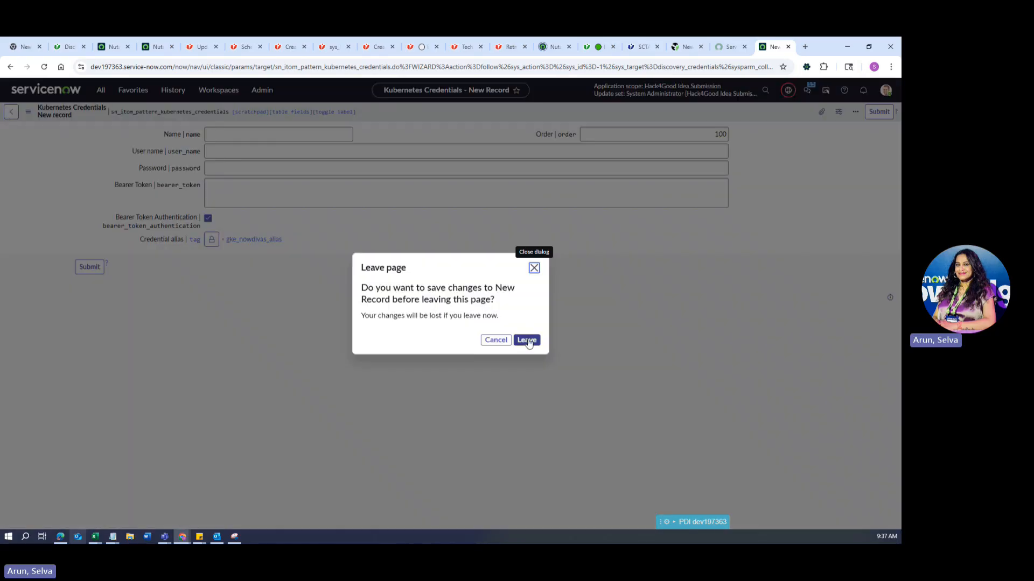
left_click(527, 341)
left_click(145, 275)
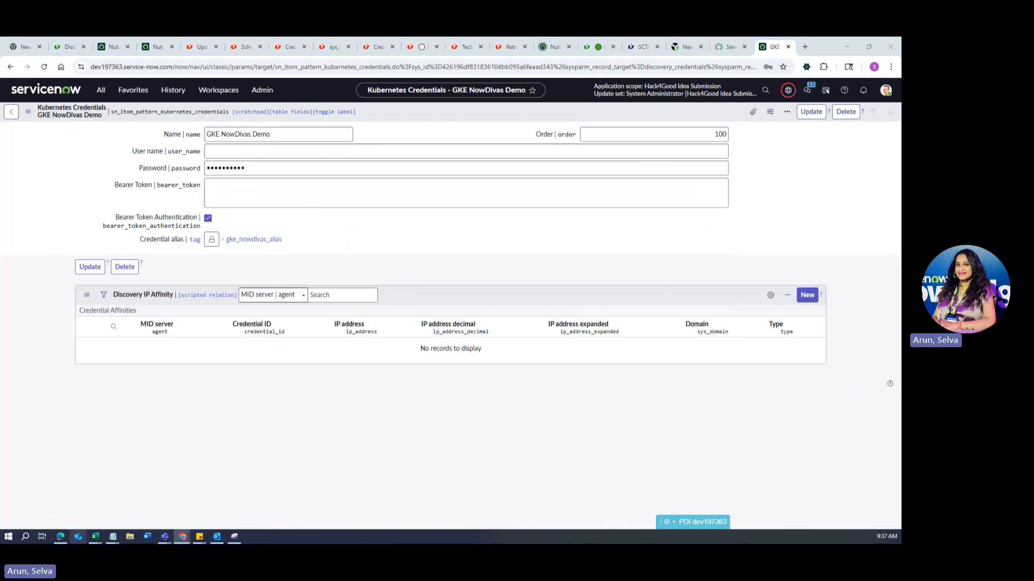
Paste the sn-discovery token from the sticky note into GKE NowDivas Demo's Bearer Token and update.
left_click_drag(863, 280, 458, 185)
key("ctrl+c")
left_click(458, 184)
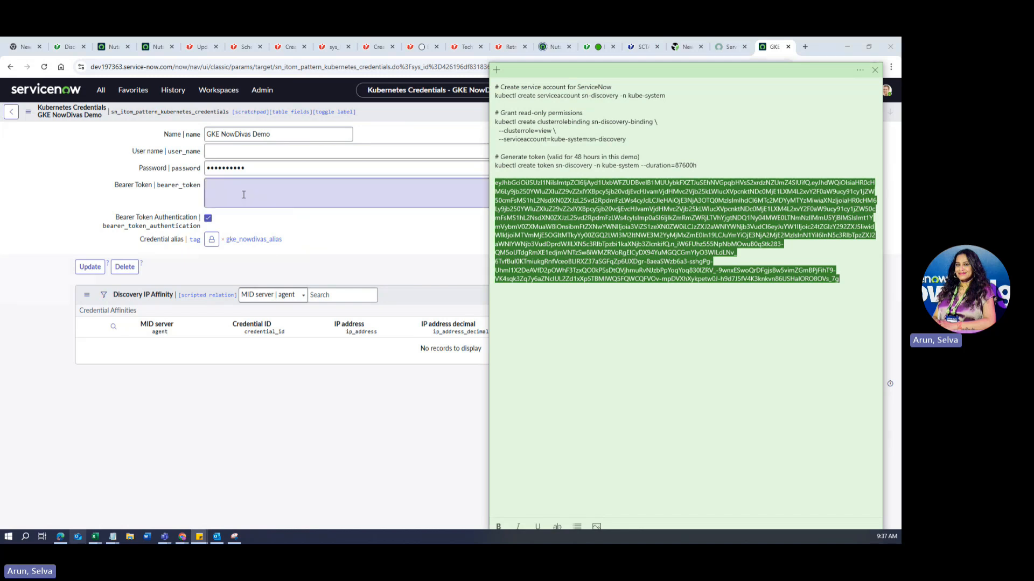
key("ctrl+v")
left_click(808, 112)
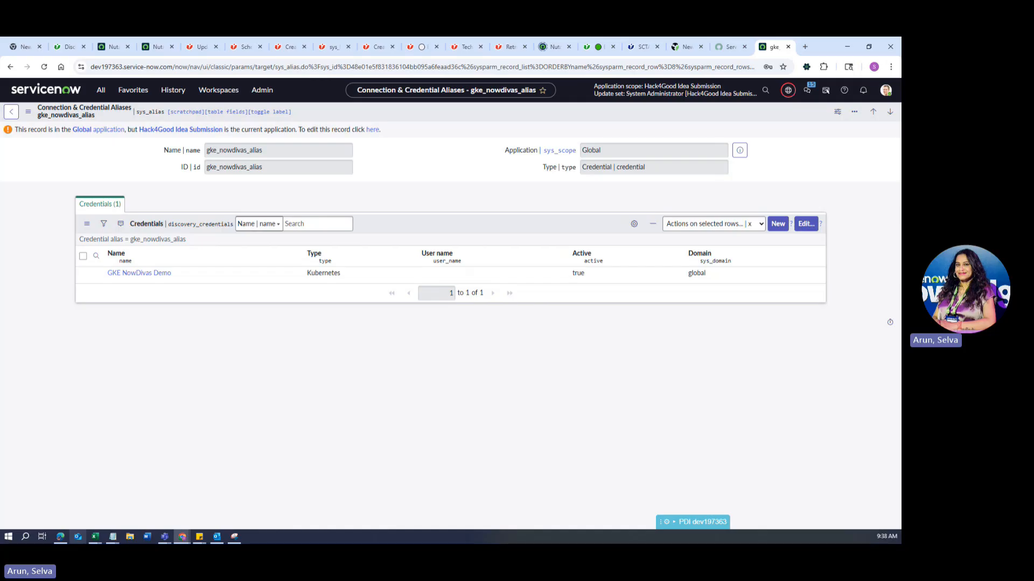
Open the GKE Kubernetes Discovery schedule and view its Kubernetes serverless execution pattern.
left_click(101, 90)
key("BackSpace")
type("discovery sc")
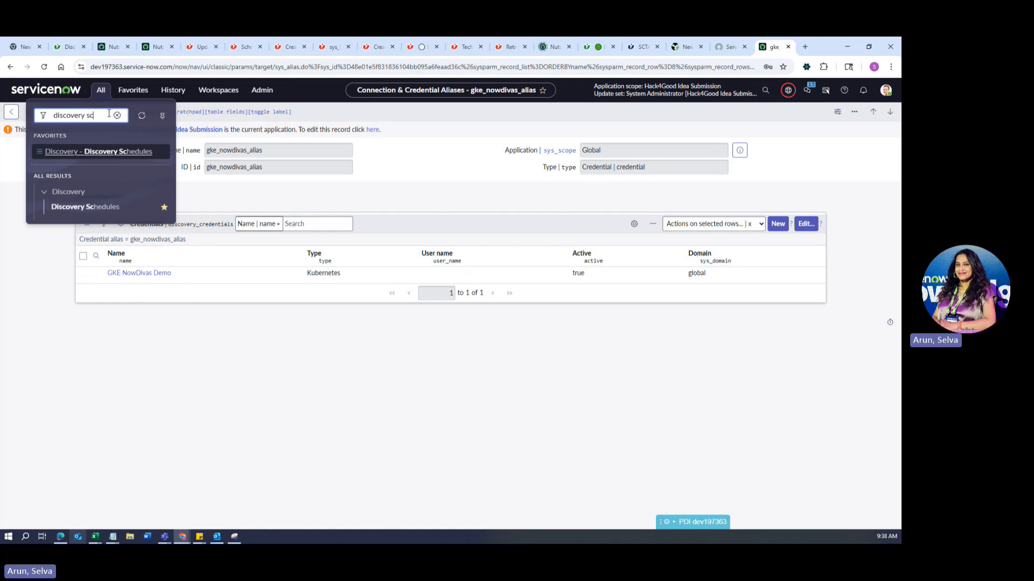
left_click(122, 154)
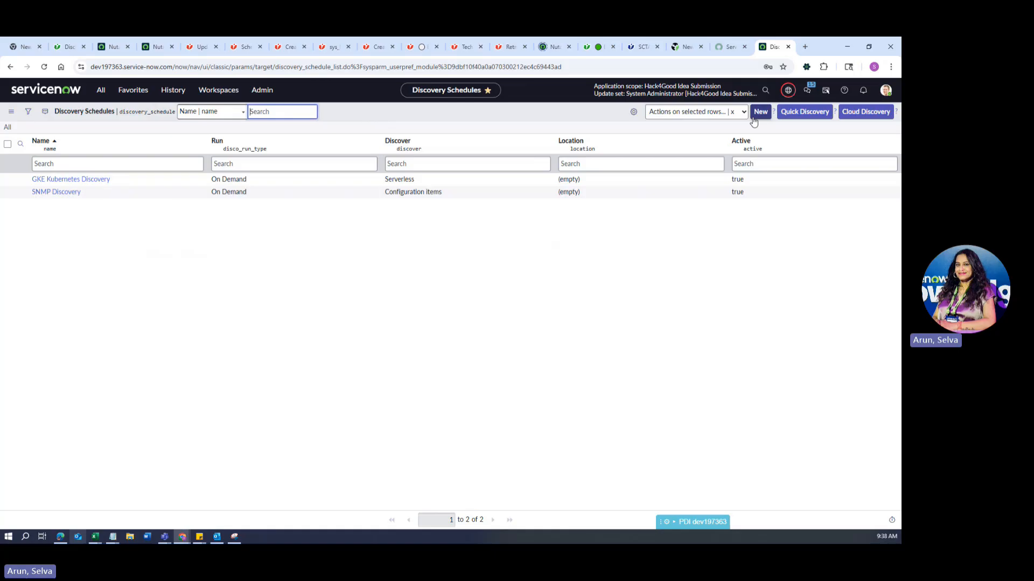
left_click(77, 180)
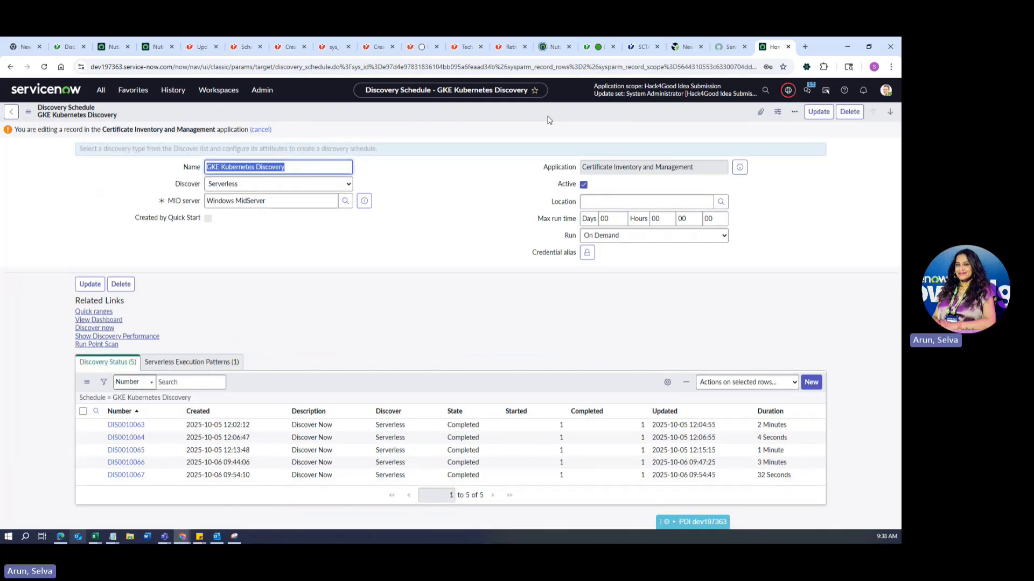
left_click(188, 361)
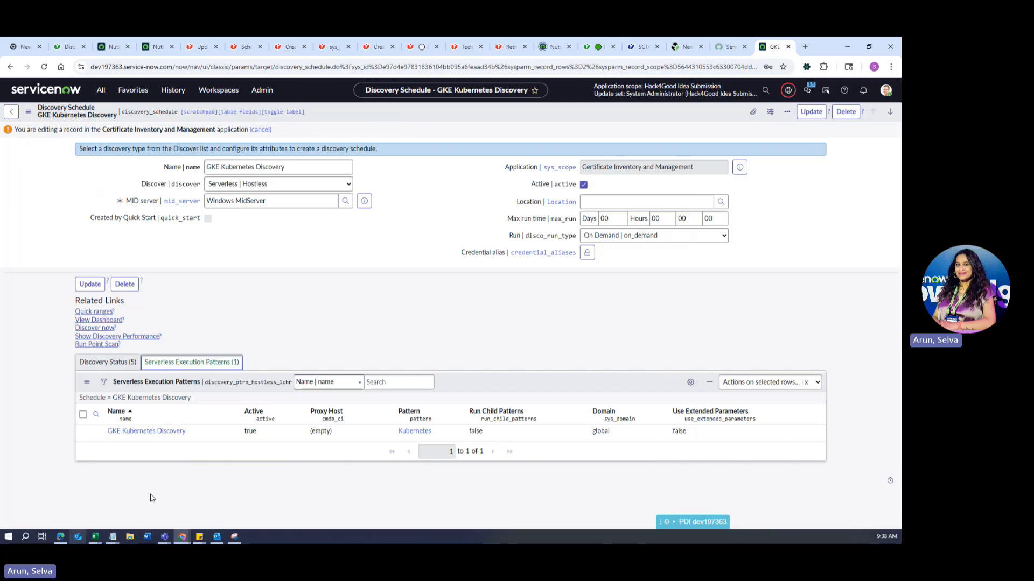
Start a new schedule 'test to be deleted' with Discover Serverless | Hostless and Windows MidServer.
left_click(14, 113)
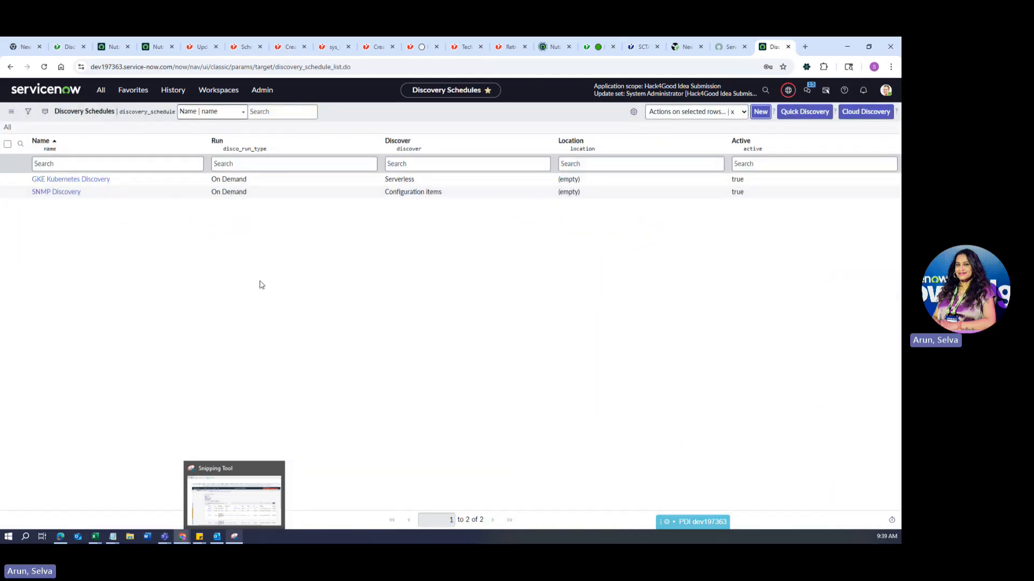
left_click(244, 150)
type("test to be deleted")
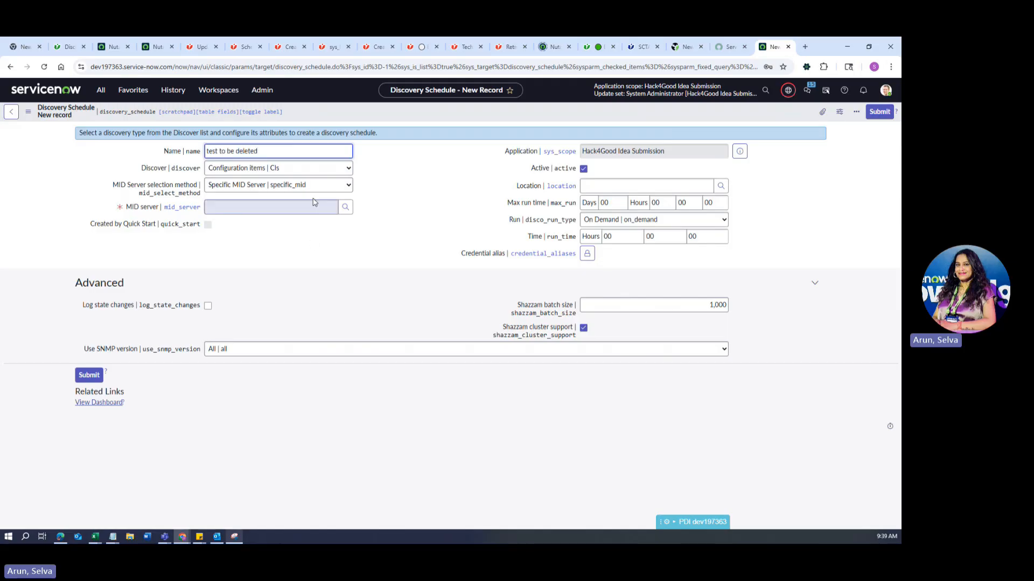
left_click(299, 169)
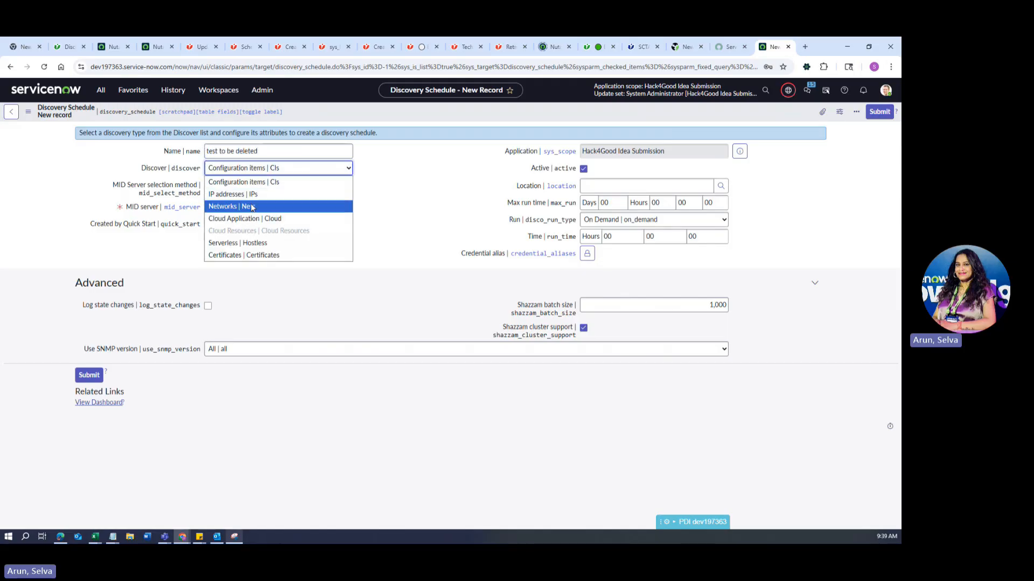
left_click(252, 243)
left_click(345, 185)
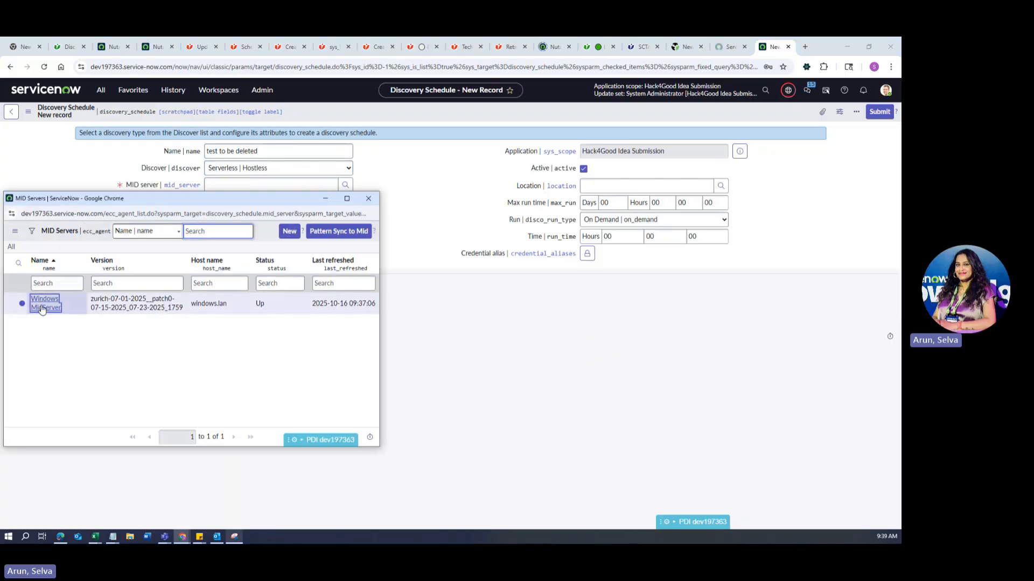
left_click(44, 303)
Add the gke_nowdivas_alias credential alias and save the schedule.
right_click(652, 107)
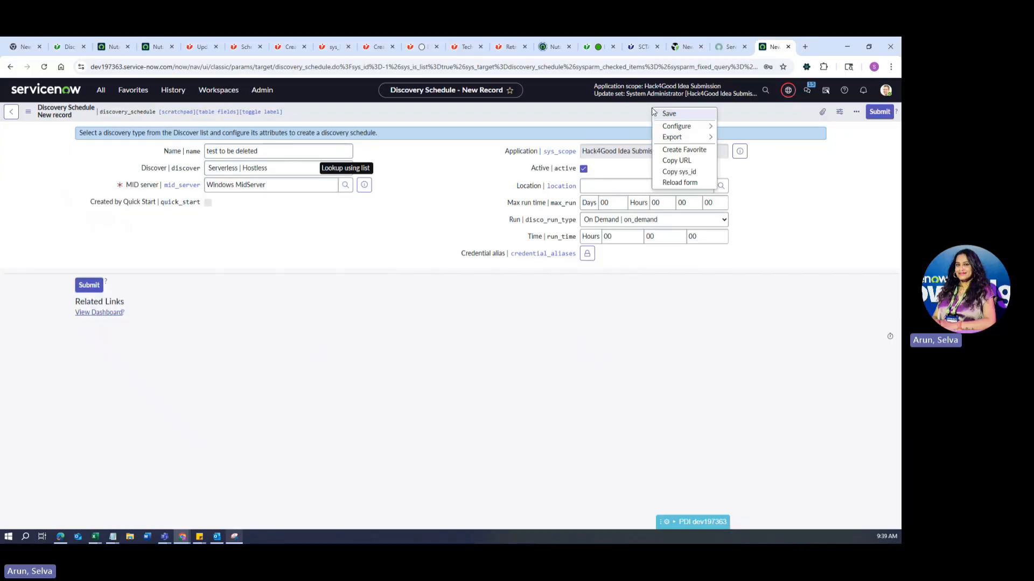
left_click(582, 263)
left_click(586, 255)
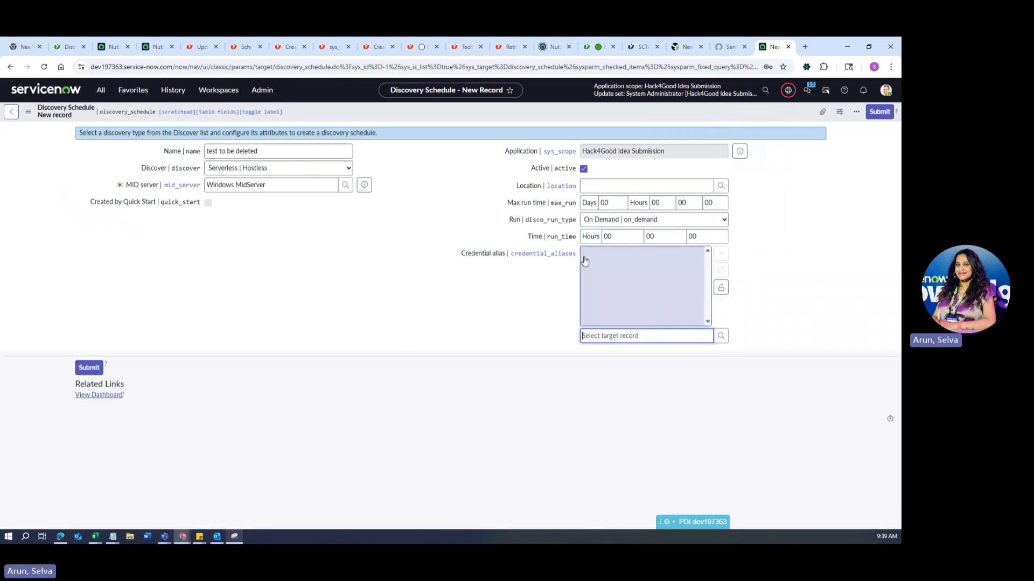
left_click(720, 336)
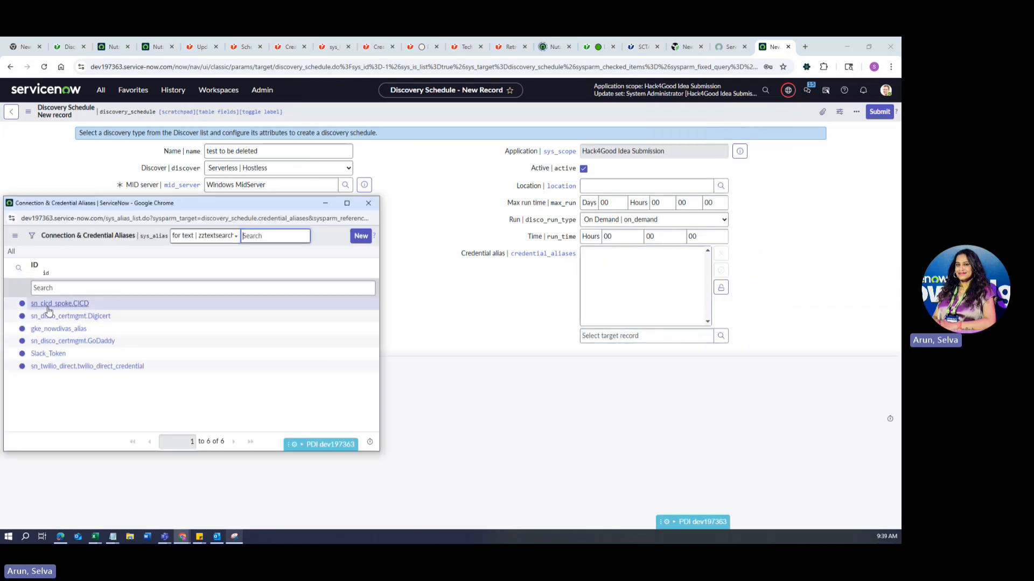
left_click(72, 329)
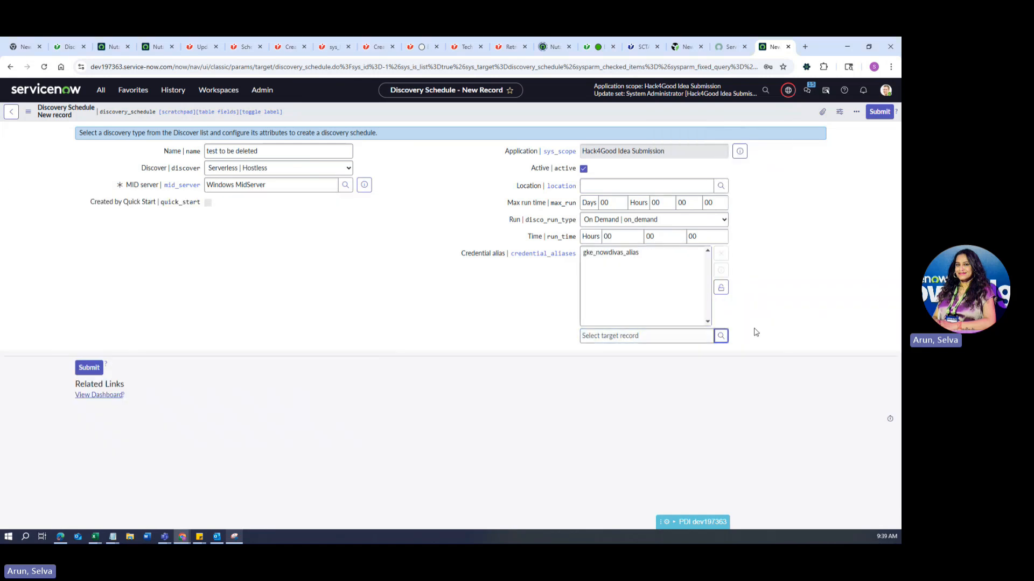
left_click(721, 287)
right_click(542, 114)
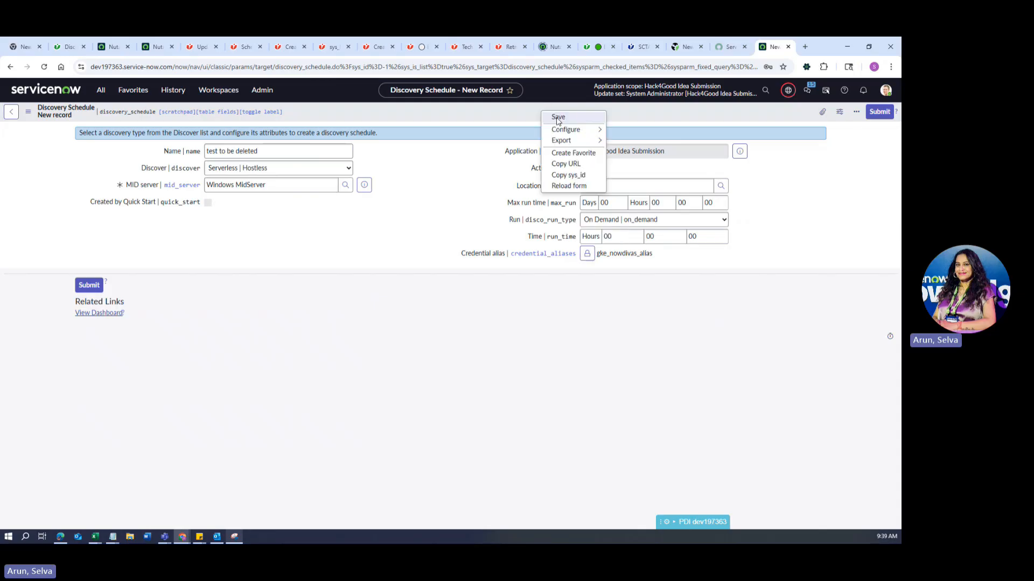
left_click(550, 117)
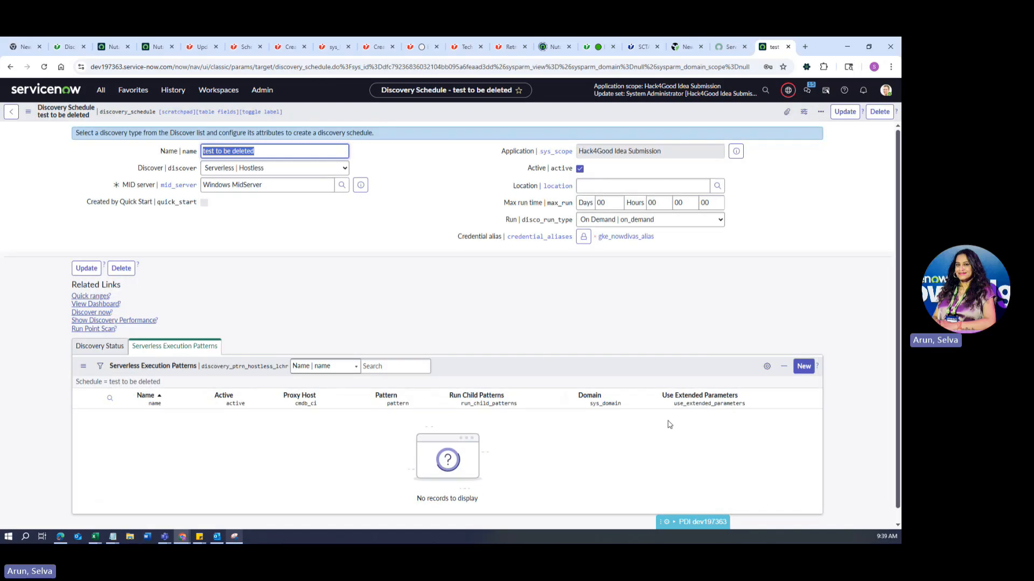
Create execution pattern 'test' using Amazon AWS - Get Kubernetes Clusters and save it.
left_click(804, 367)
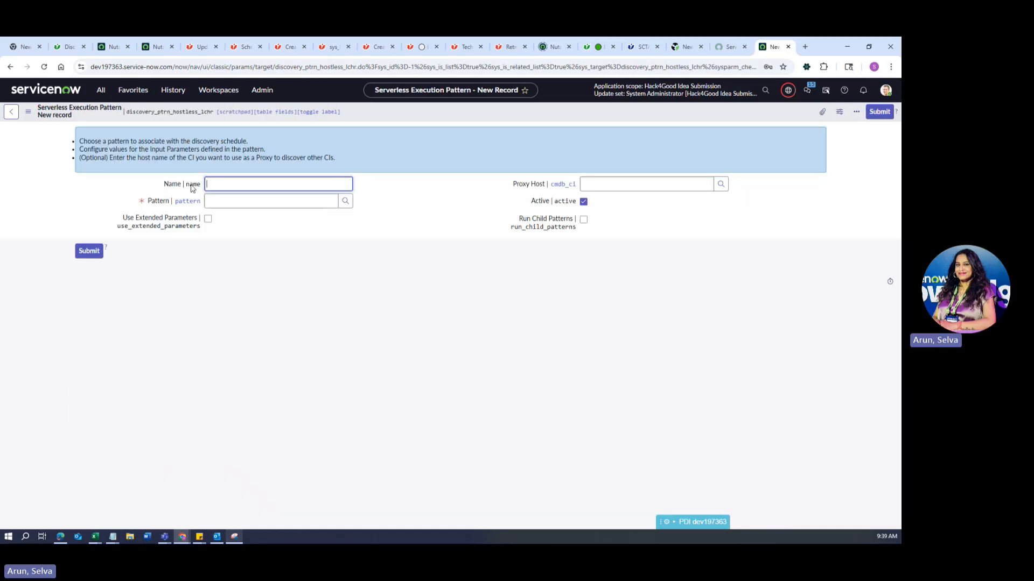
type("test")
left_click(346, 201)
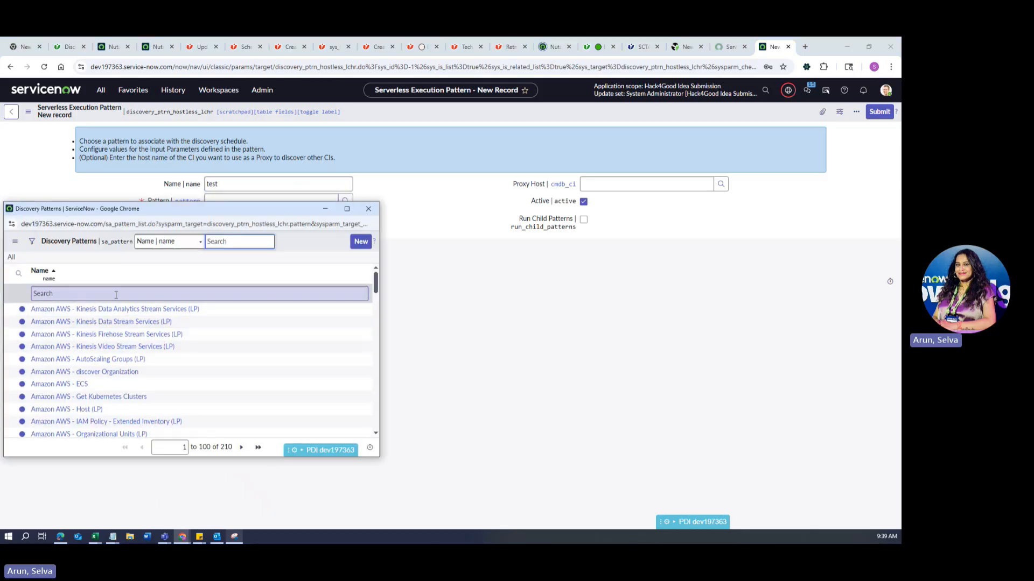
left_click_drag(280, 209, 639, 183)
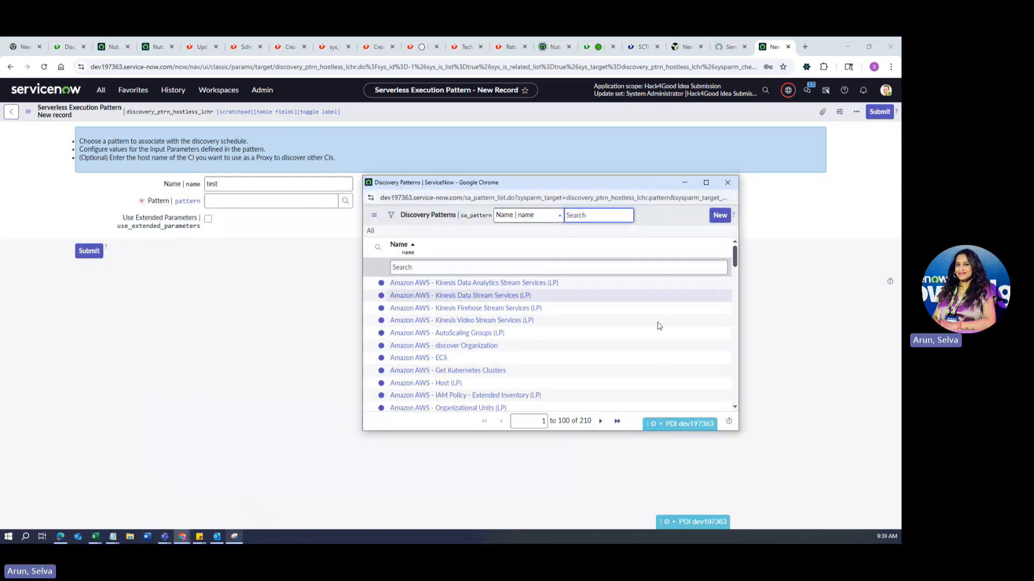
scroll(474, 366, "down", 2)
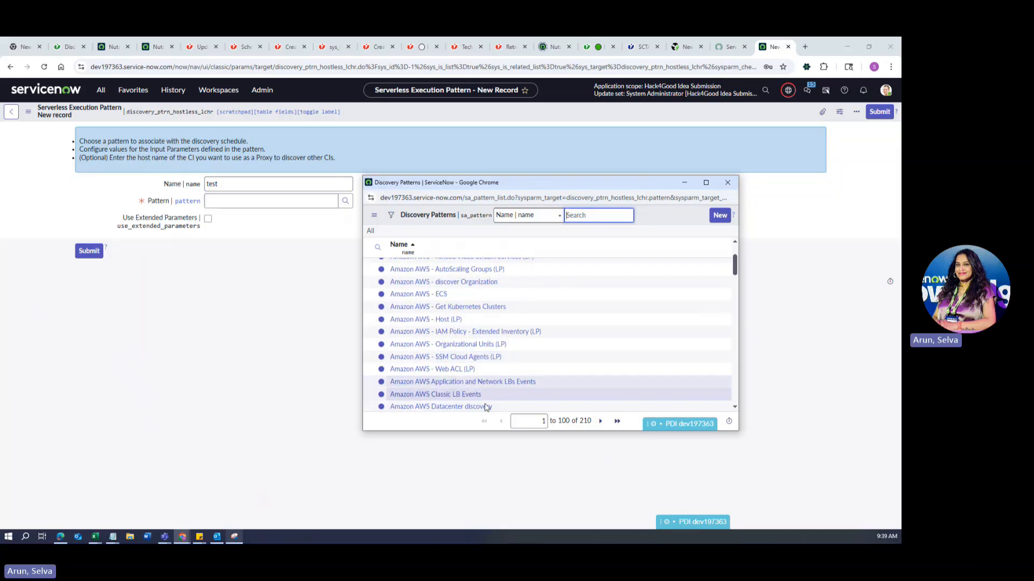
scroll(486, 402, "up", 3)
scroll(496, 371, "down", 4)
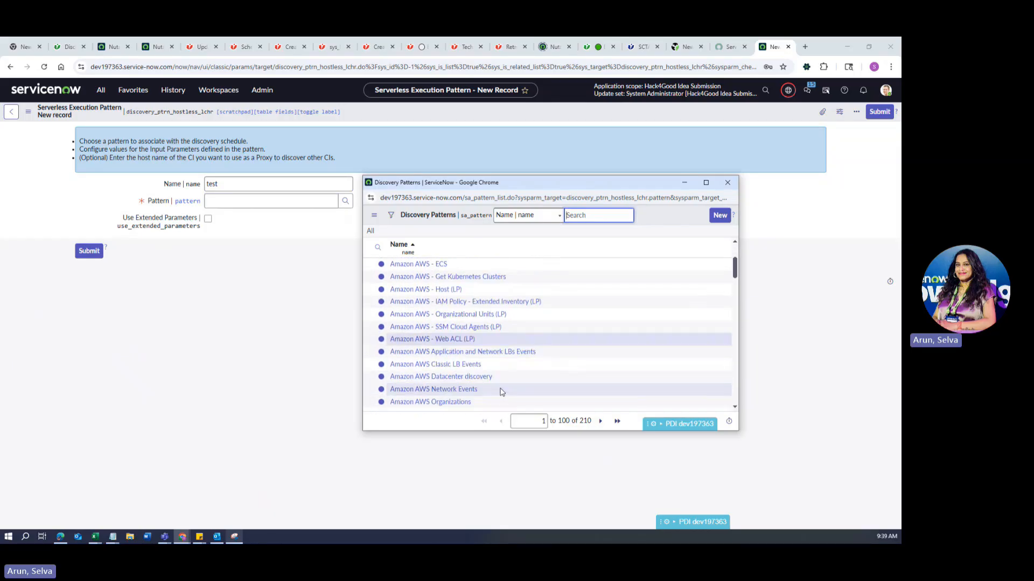
left_click(296, 330)
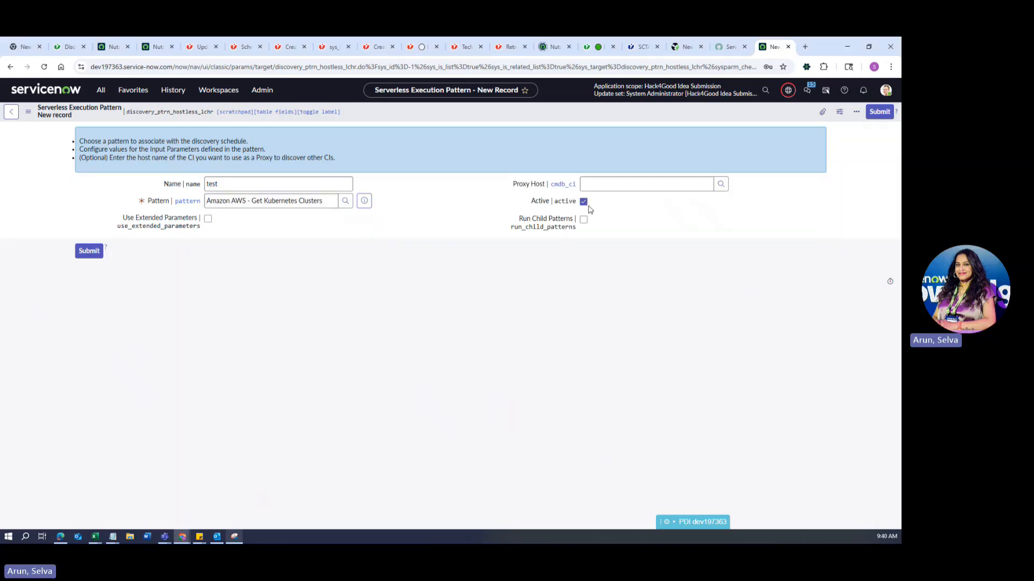
key("ctrl+s")
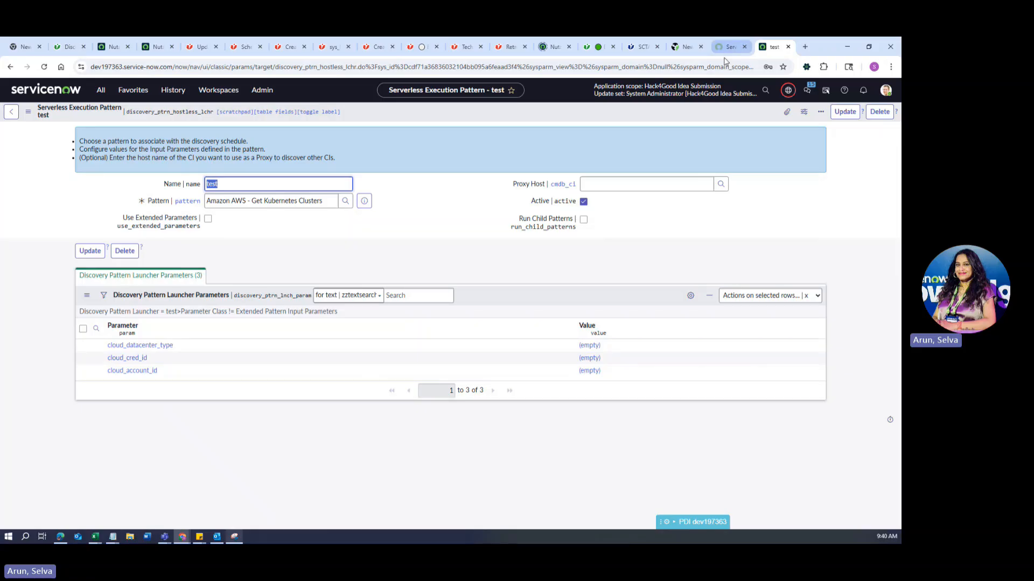
From History, open the GKE Kubernetes Discovery schedule's execution pattern.
left_click(173, 90)
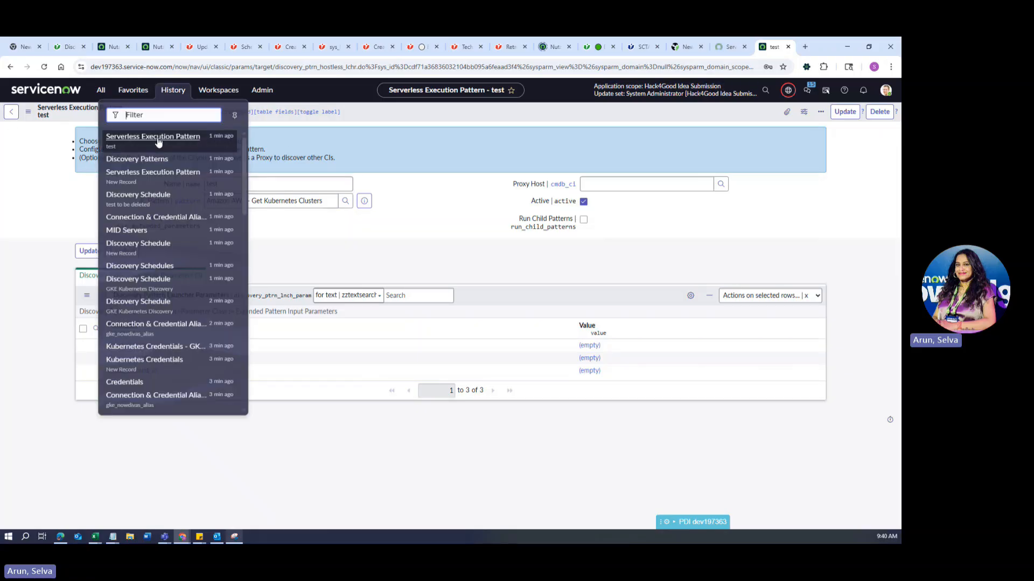
left_click(149, 254)
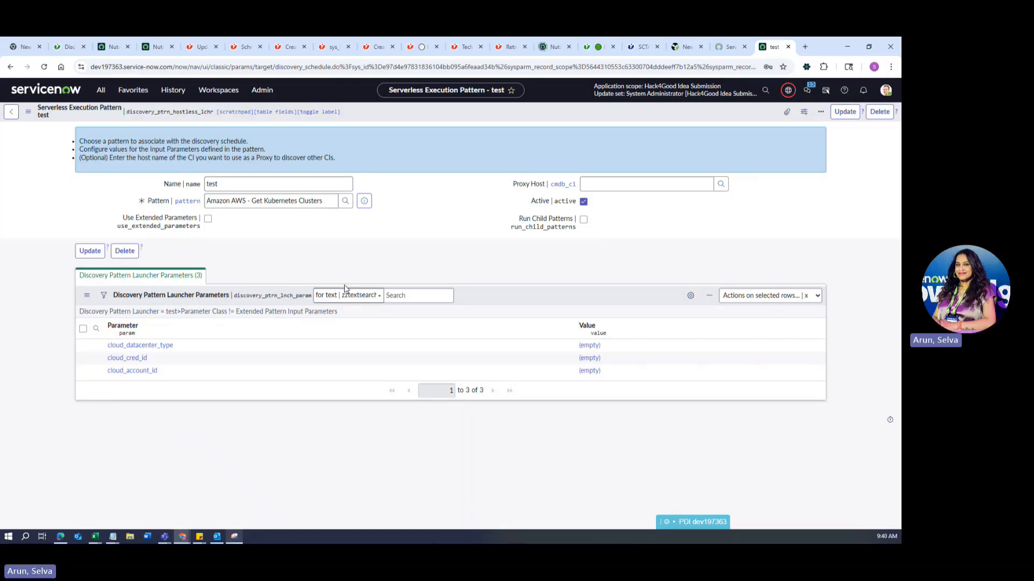
left_click(168, 436)
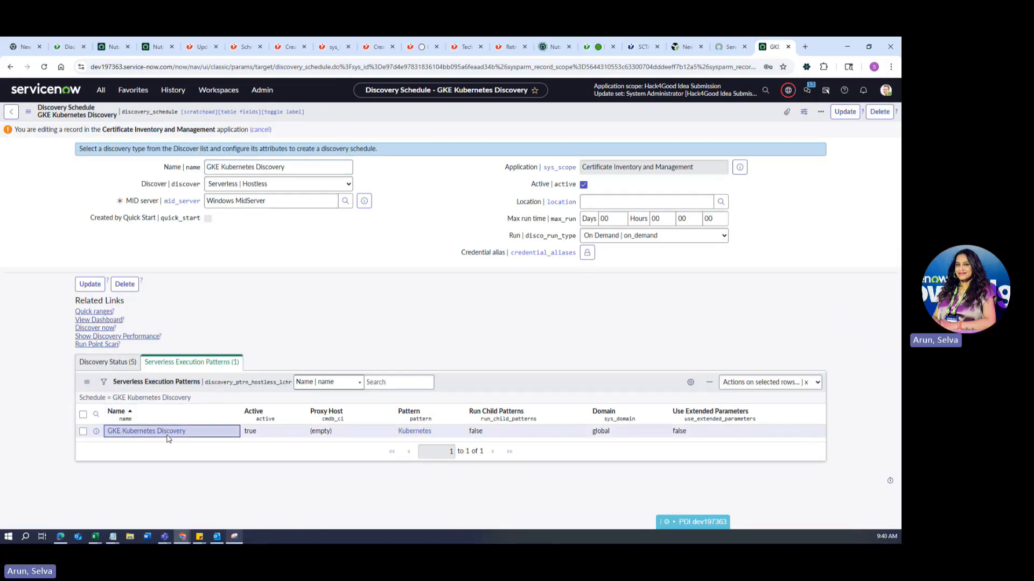
left_click(168, 434)
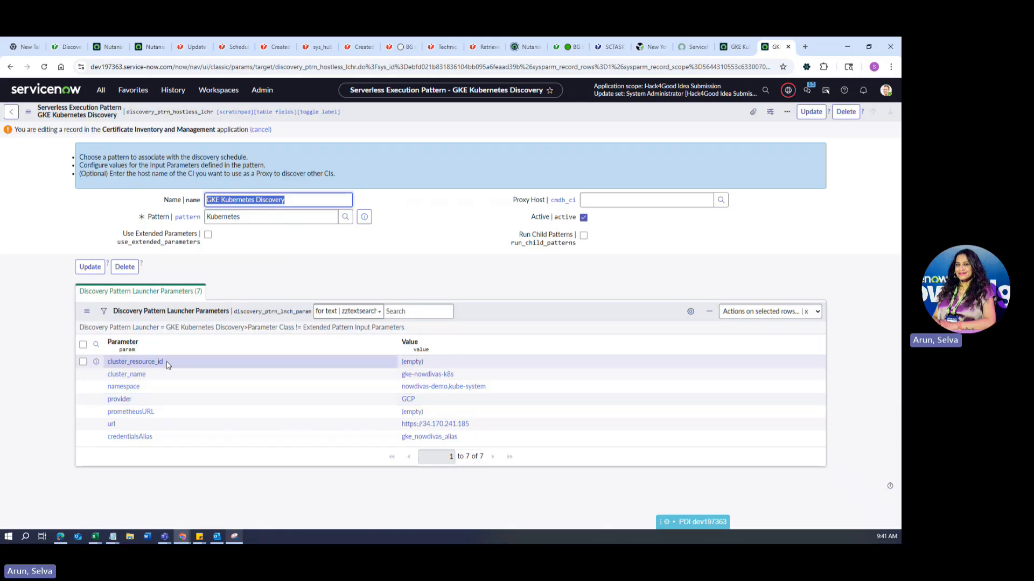
Inspect the launcher parameters: cluster_name gke-nowdivas-k8s, namespace and provider GCP.
left_click(428, 374)
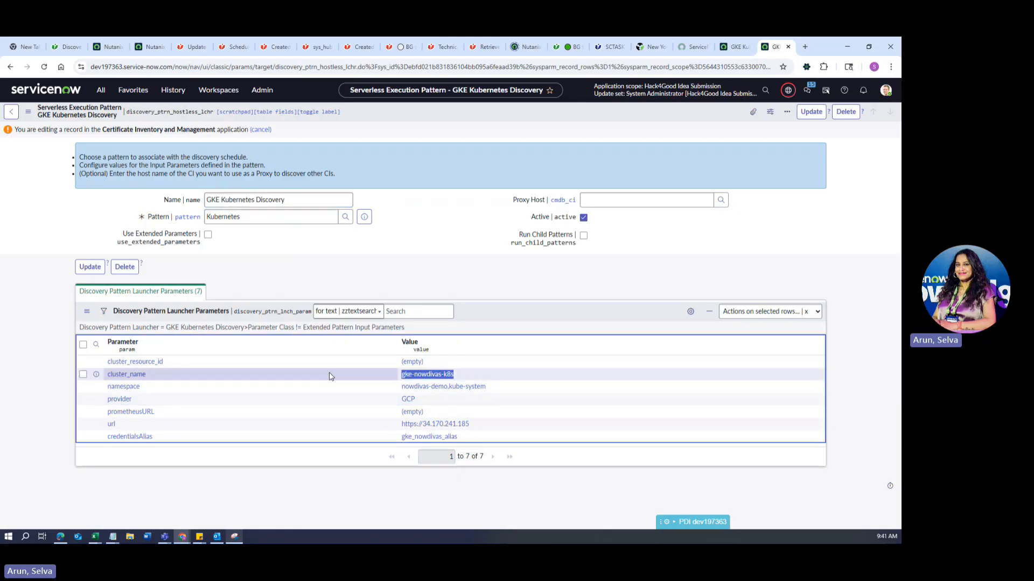
left_click(511, 387)
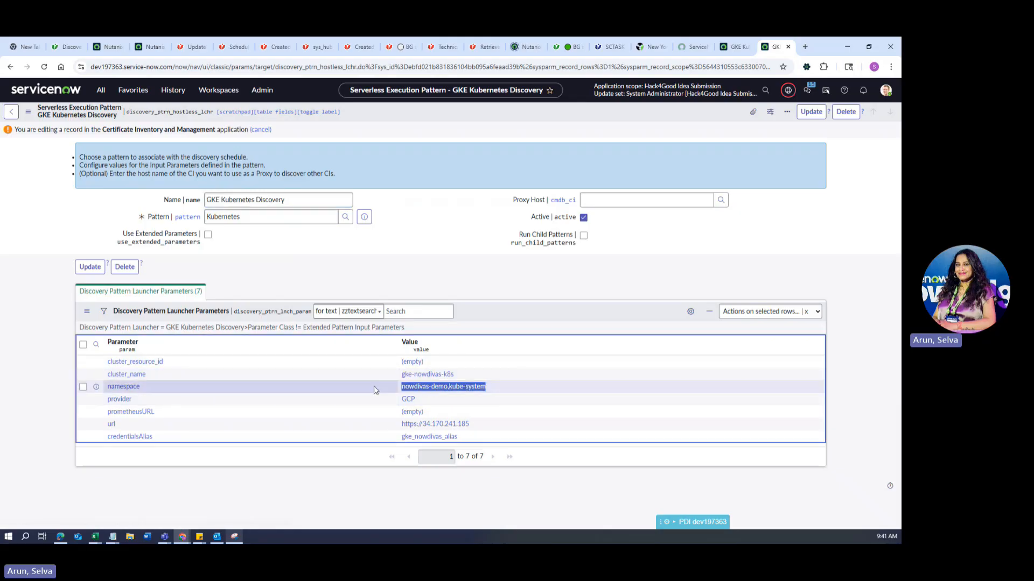
left_click(423, 401)
left_click(386, 516)
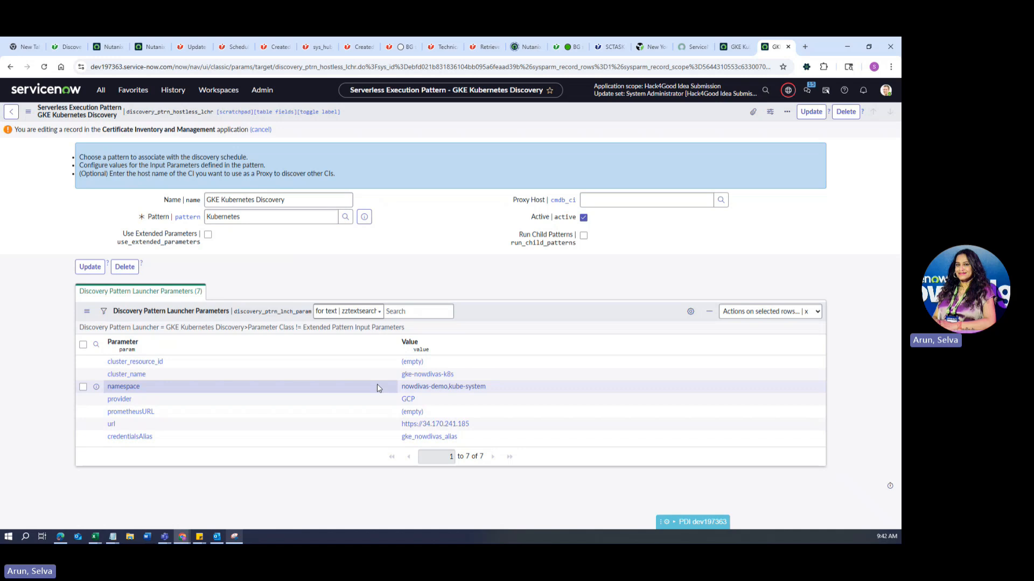
Reopen the GKE Kubernetes Discovery schedule record from the History list.
left_click(173, 90)
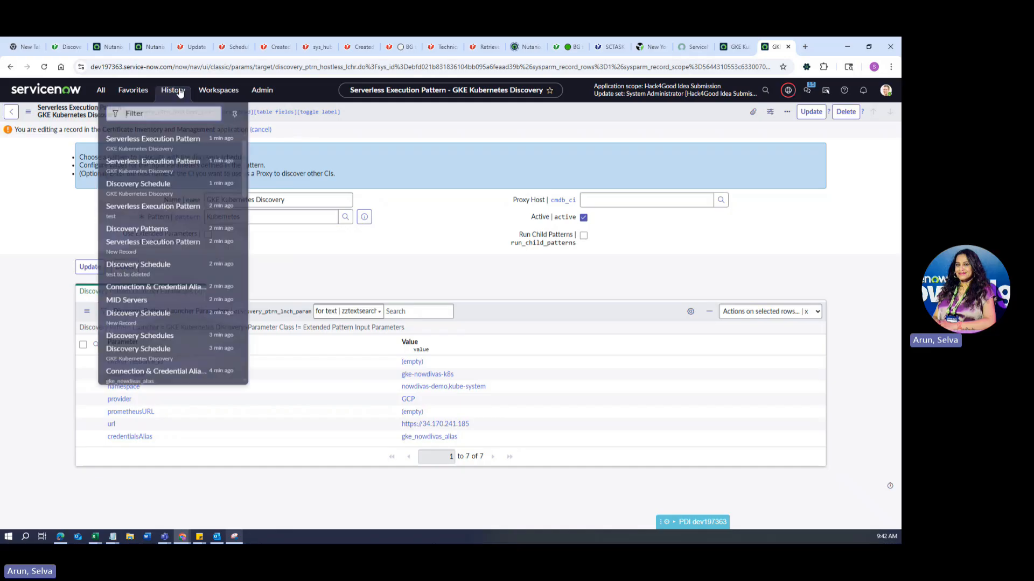
scroll(166, 307, "down", 3)
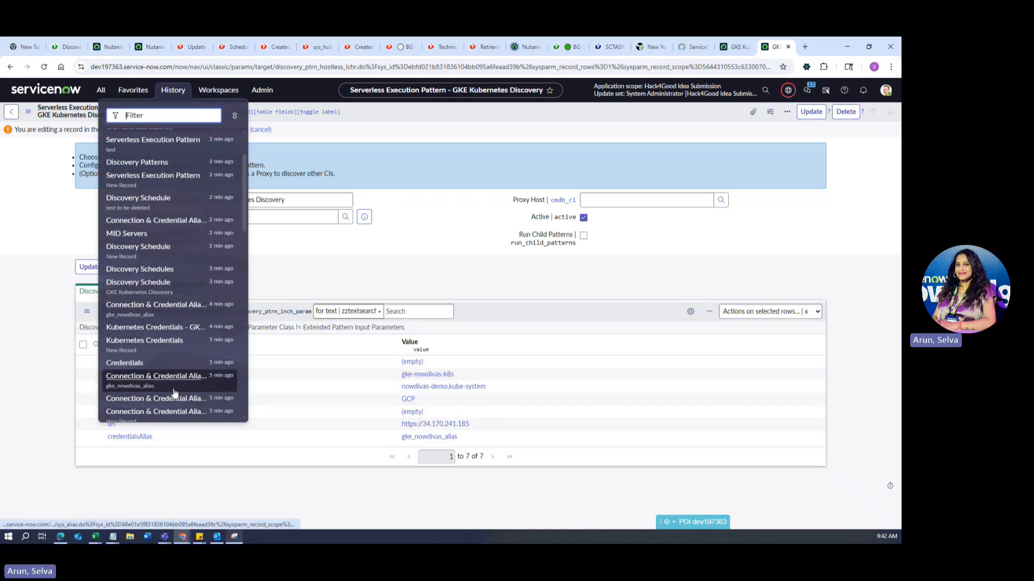
left_click(388, 254)
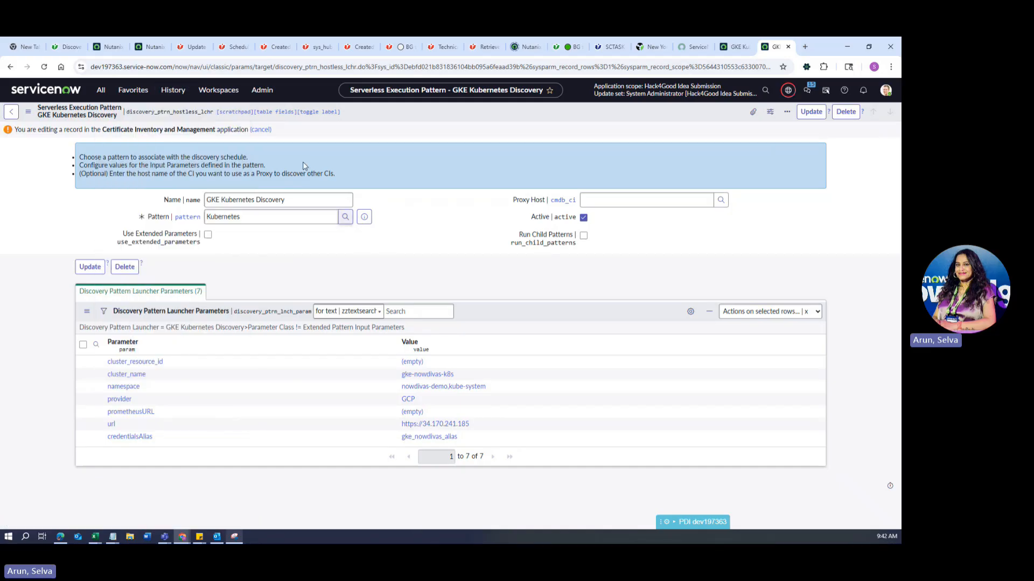
left_click(171, 93)
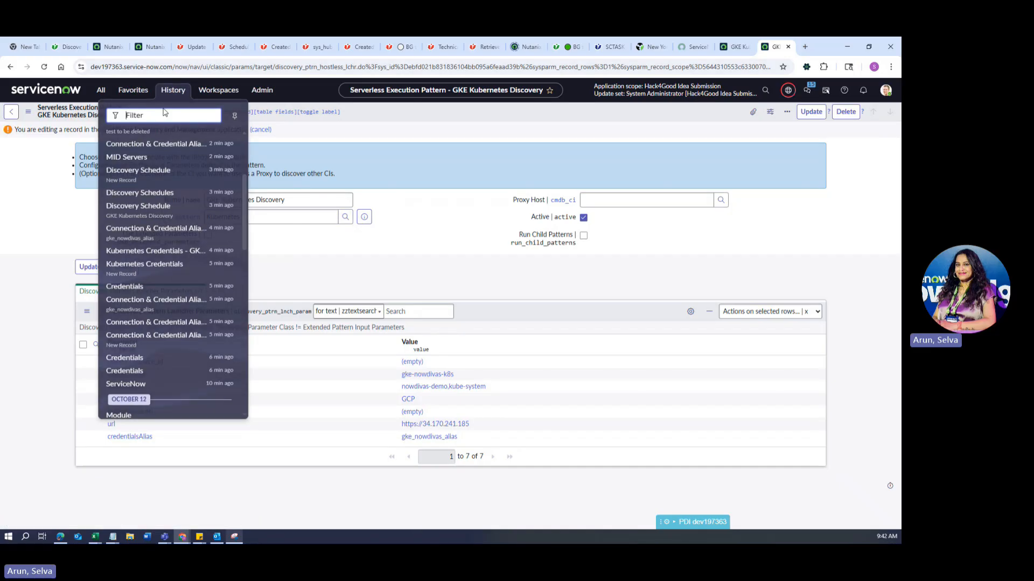
left_click(153, 209)
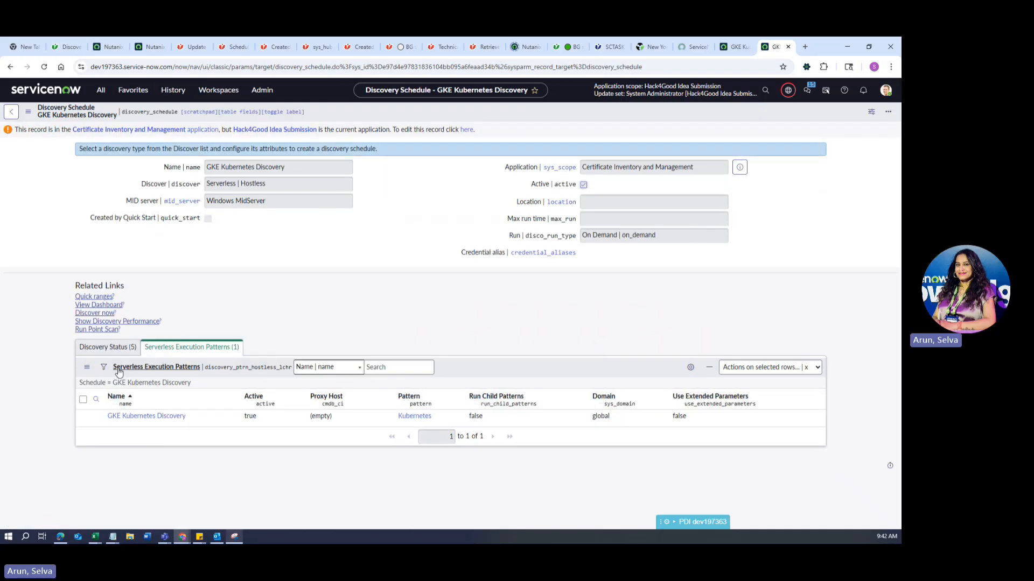
Open Discovery Status DIS0010067 and review its Devices and Discovery Log tabs.
left_click(141, 468)
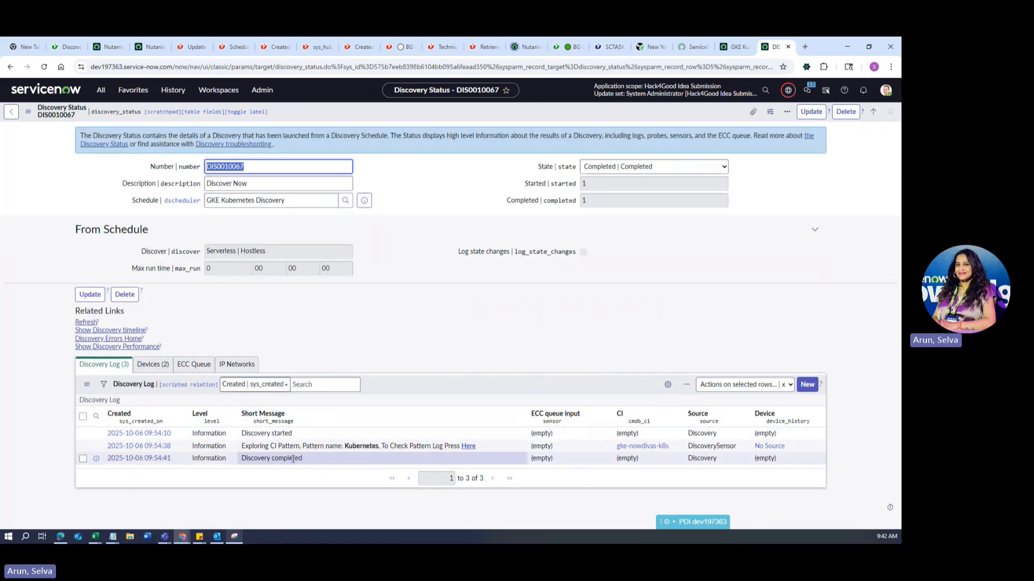
left_click(166, 369)
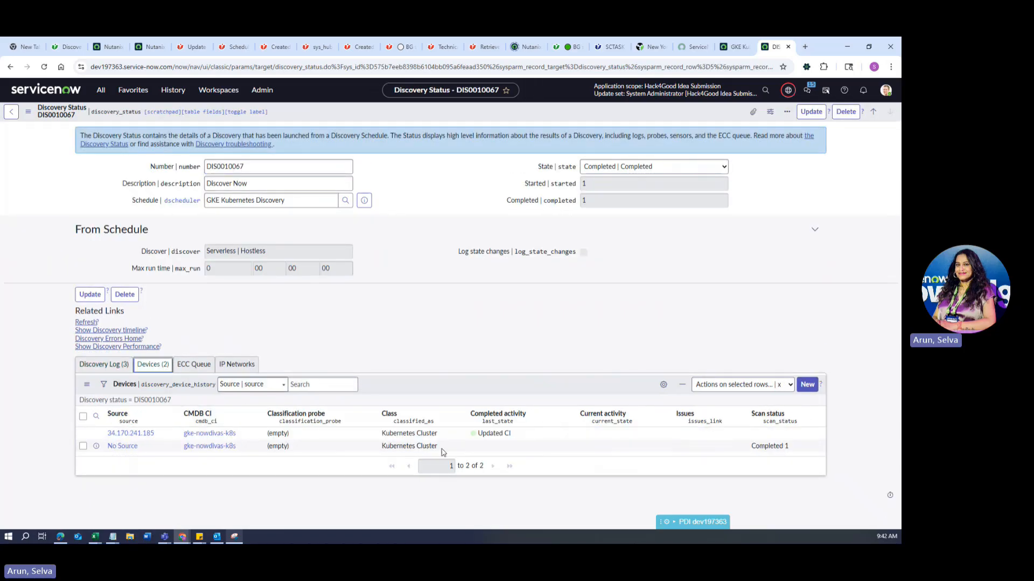
left_click(104, 365)
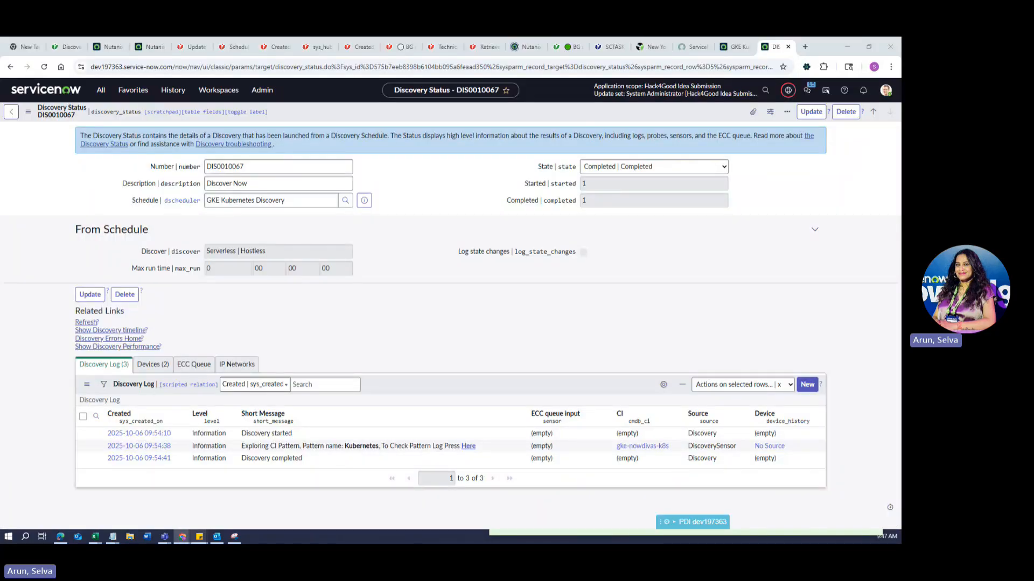
Open the GKE Kubernetes Discovery schedule record and run Discover now.
left_click(100, 90)
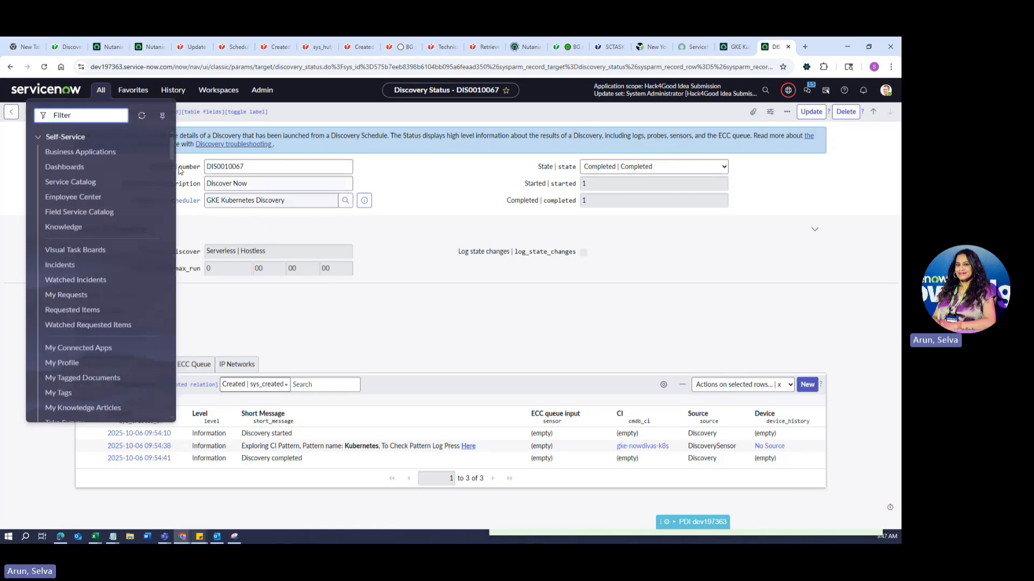
left_click(375, 208)
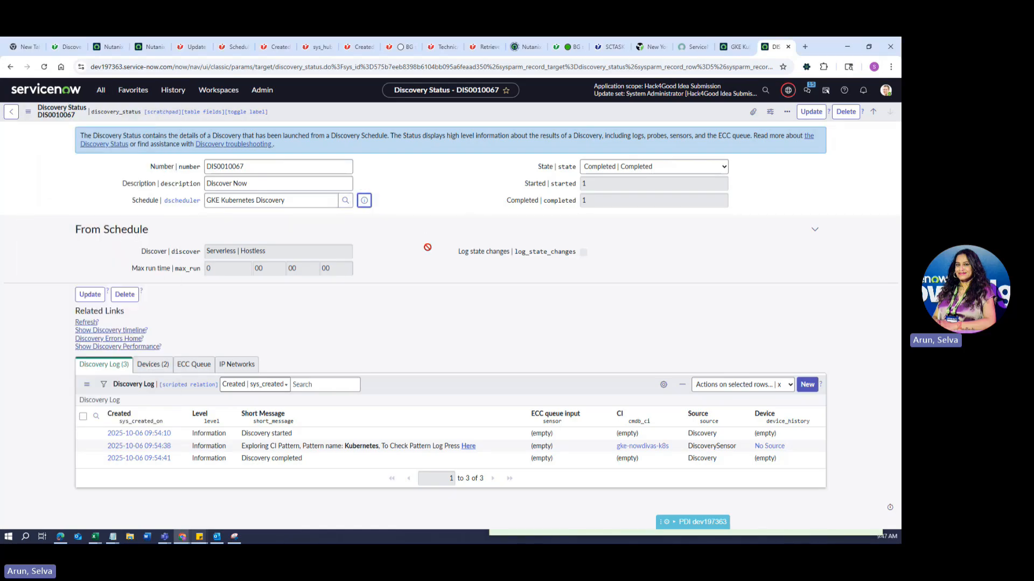
left_click(476, 225)
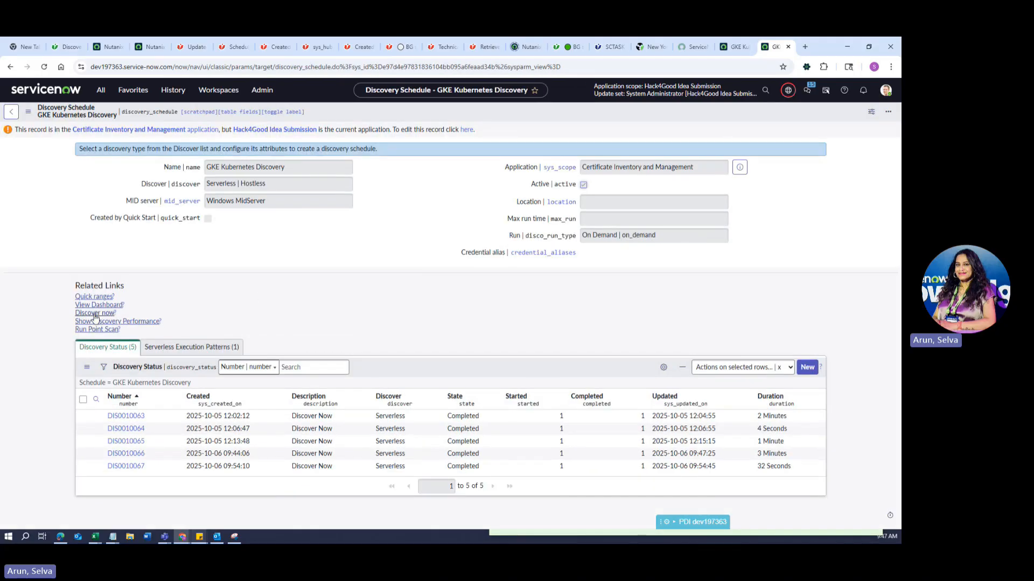
left_click(95, 313)
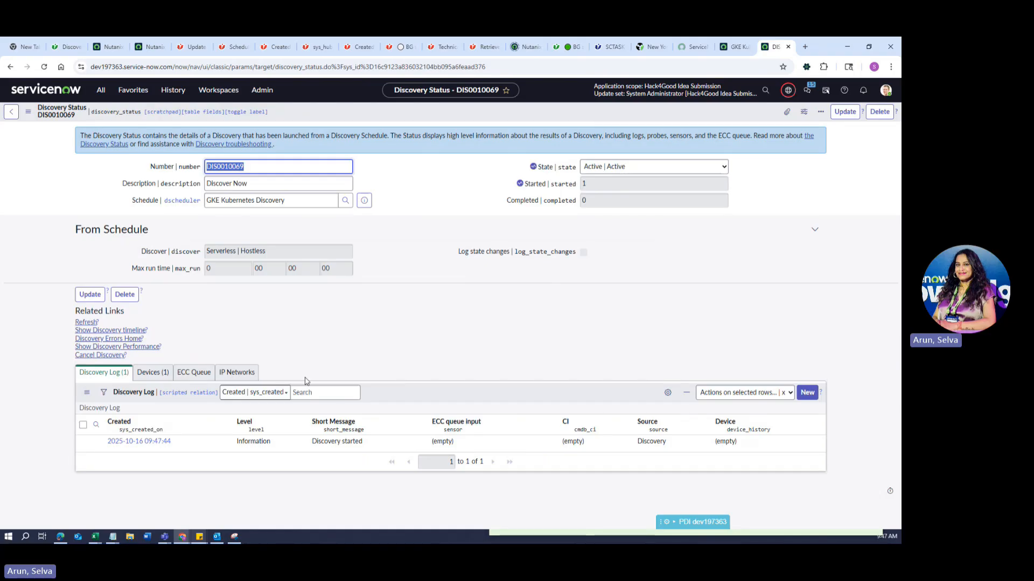
Check the ECC Queue tab showing the Pattern Launcher: Kubernetes probe for DIS0010069.
left_click(194, 372)
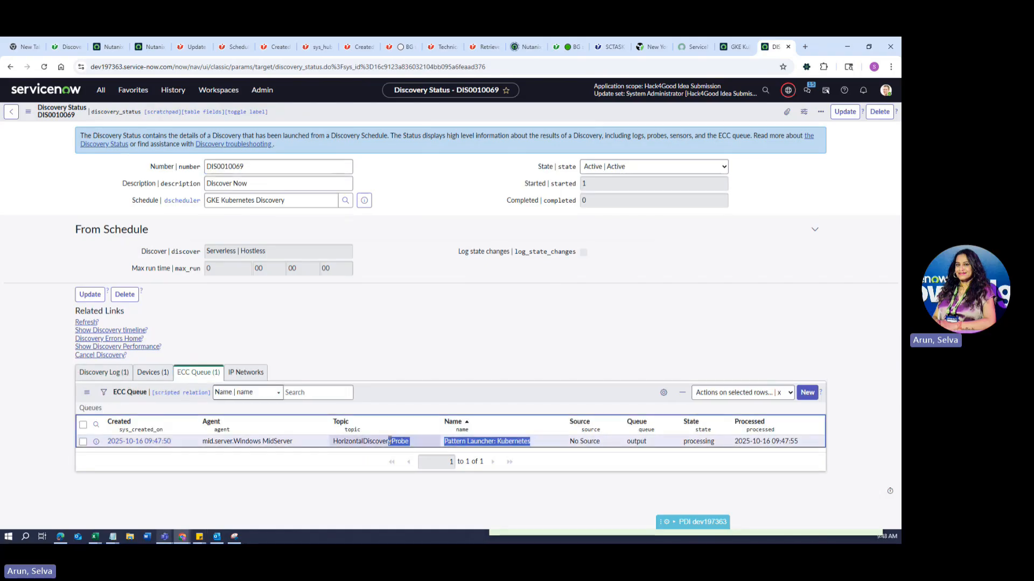
triple_click(519, 441)
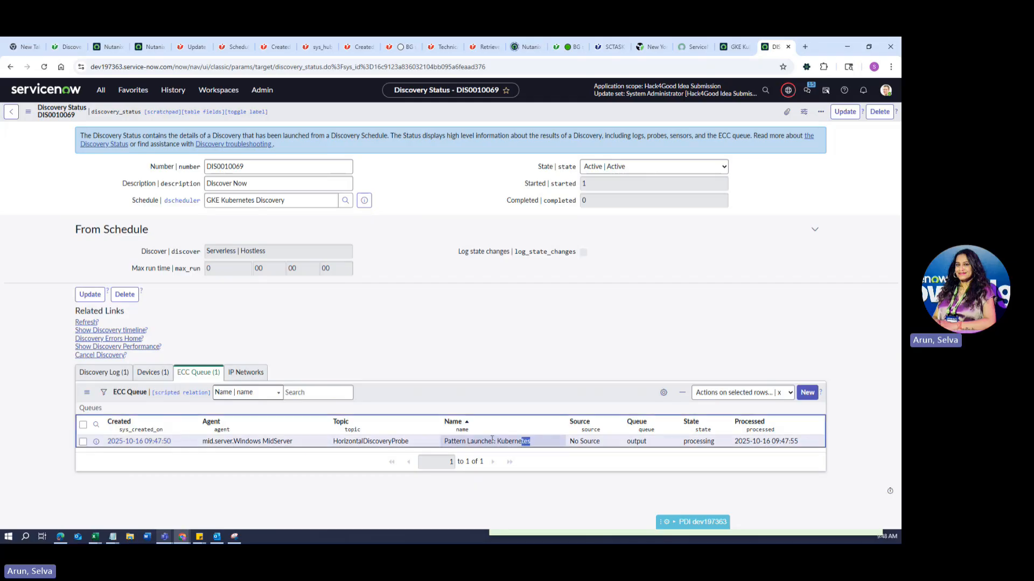
left_click(401, 511)
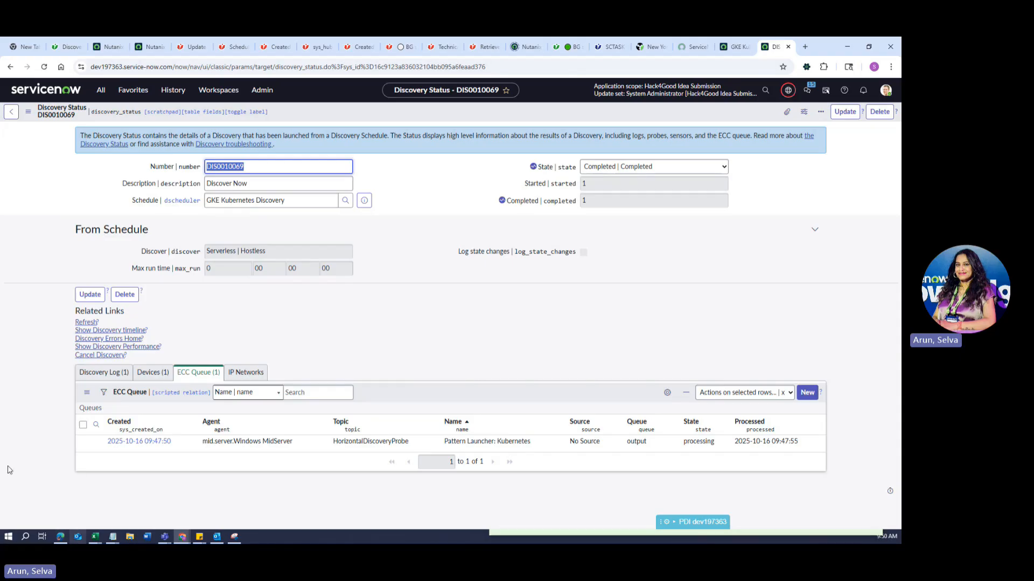
Refresh DIS0010069, review Devices and Discovery Log, and open gke-nowdivas-k8s in a new tab.
left_click(84, 322)
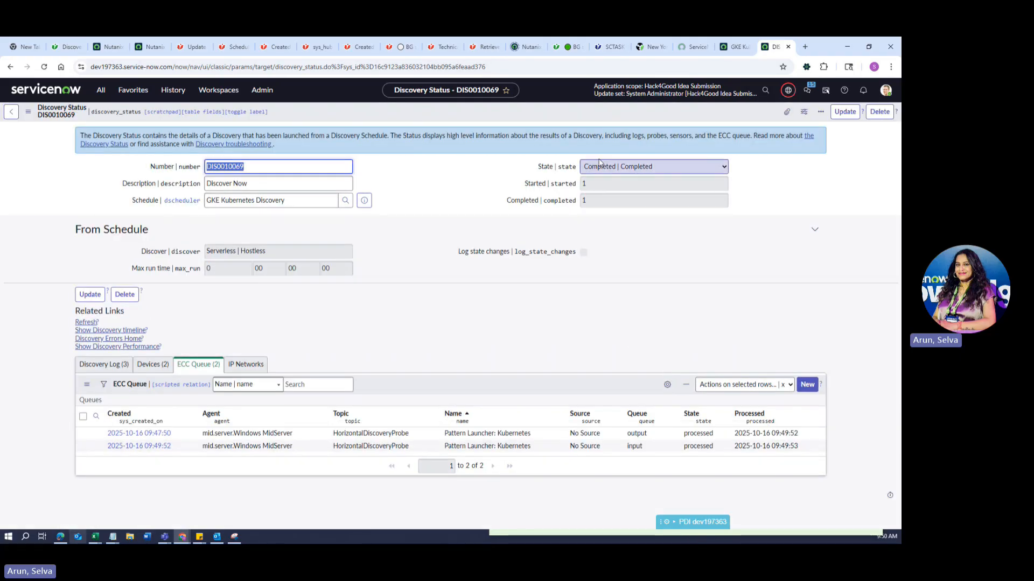
left_click(153, 364)
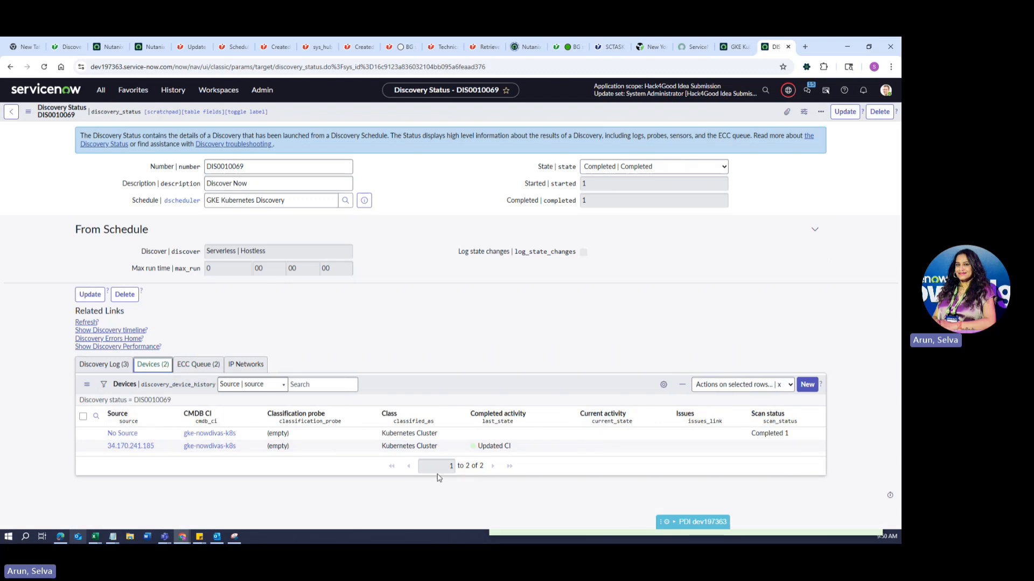
left_click_drag(540, 454, 58, 421)
left_click(157, 490)
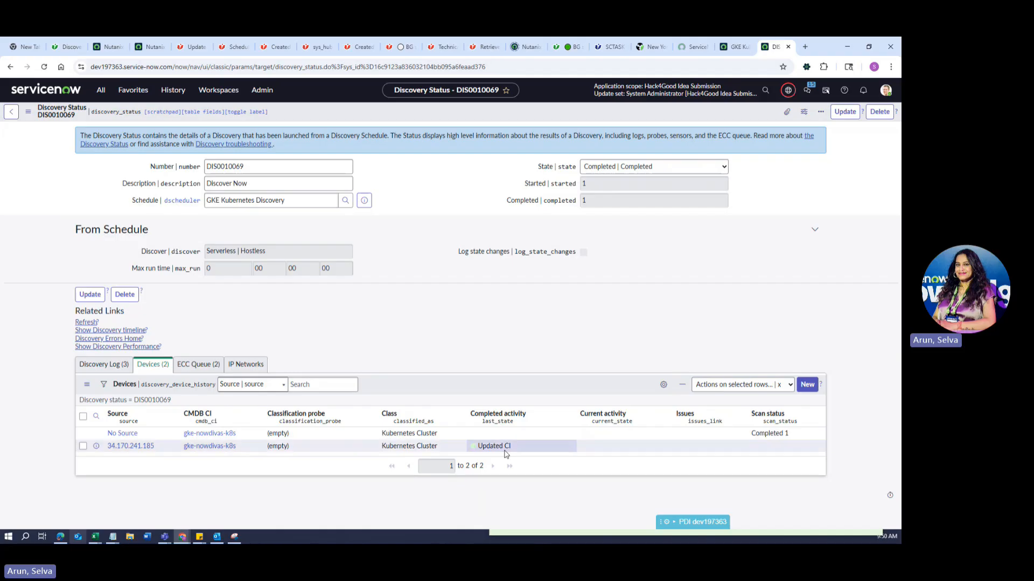
left_click(104, 365)
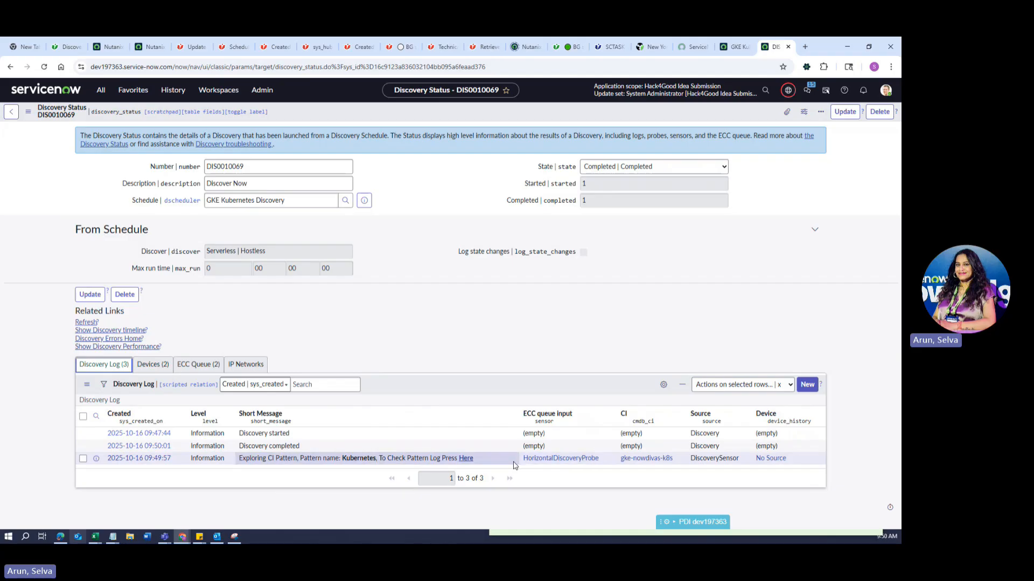
left_click(153, 366)
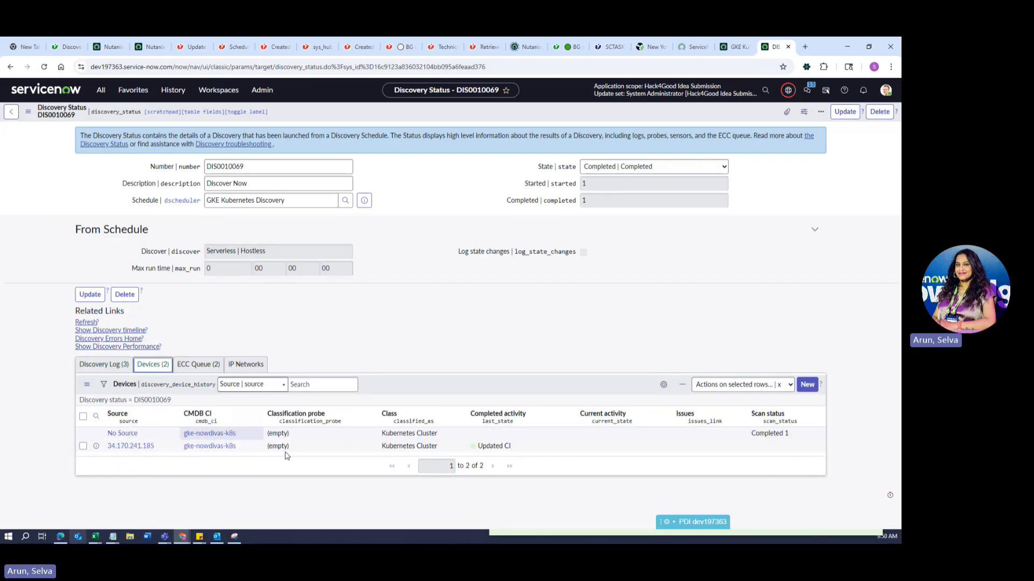
left_click(227, 451, "ctrl")
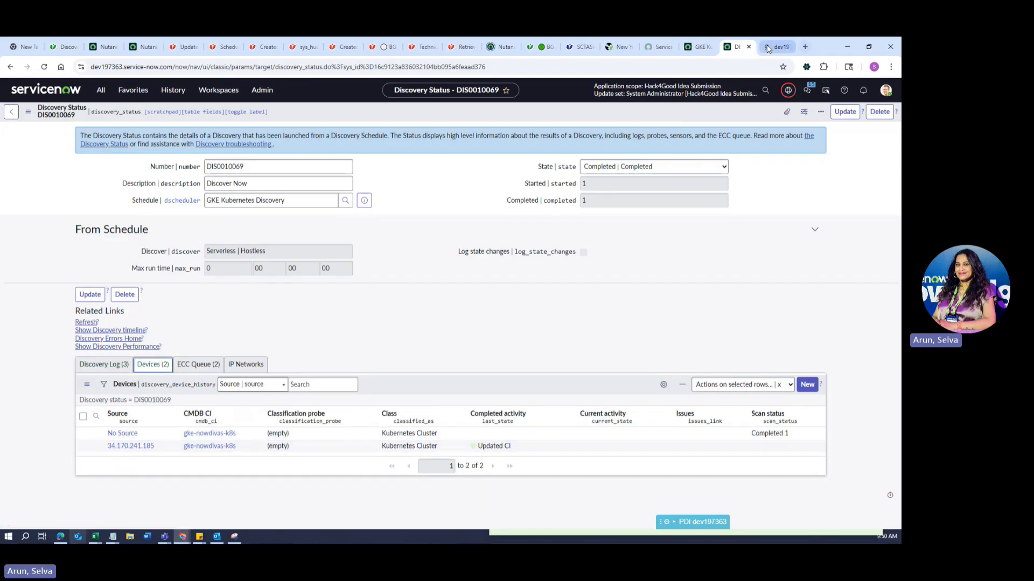
Scroll through the gke-nowdivas-k8s cluster's related pods, containers and ReplicaSets.
left_click(776, 46)
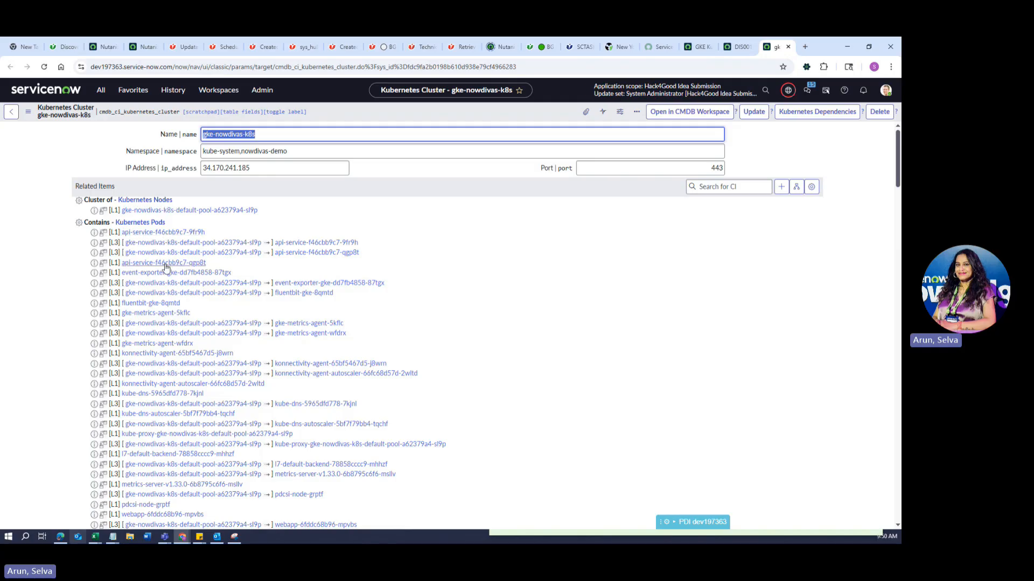
scroll(165, 266, "down", 5)
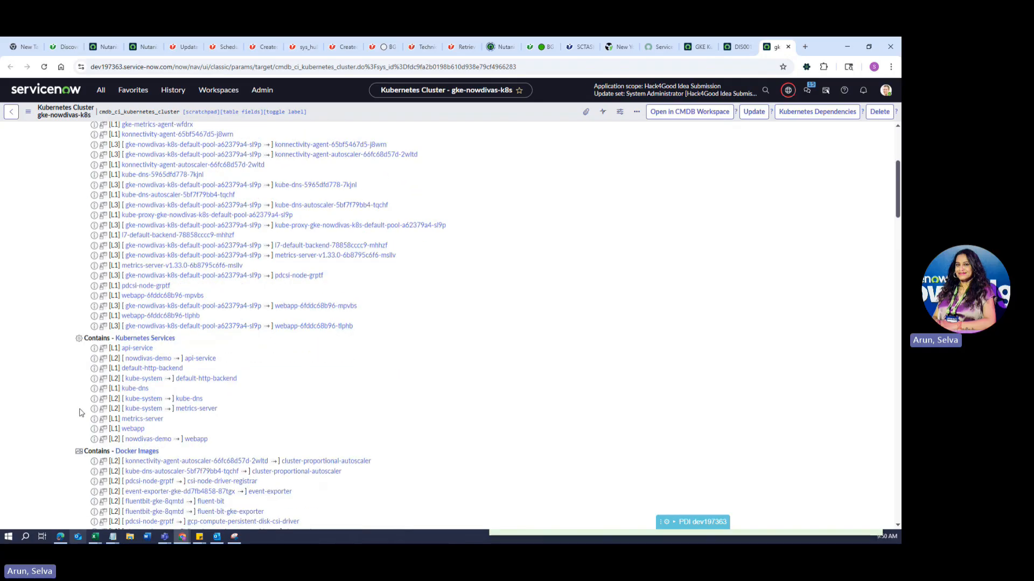
scroll(161, 302, "down", 4)
scroll(188, 407, "down", 5)
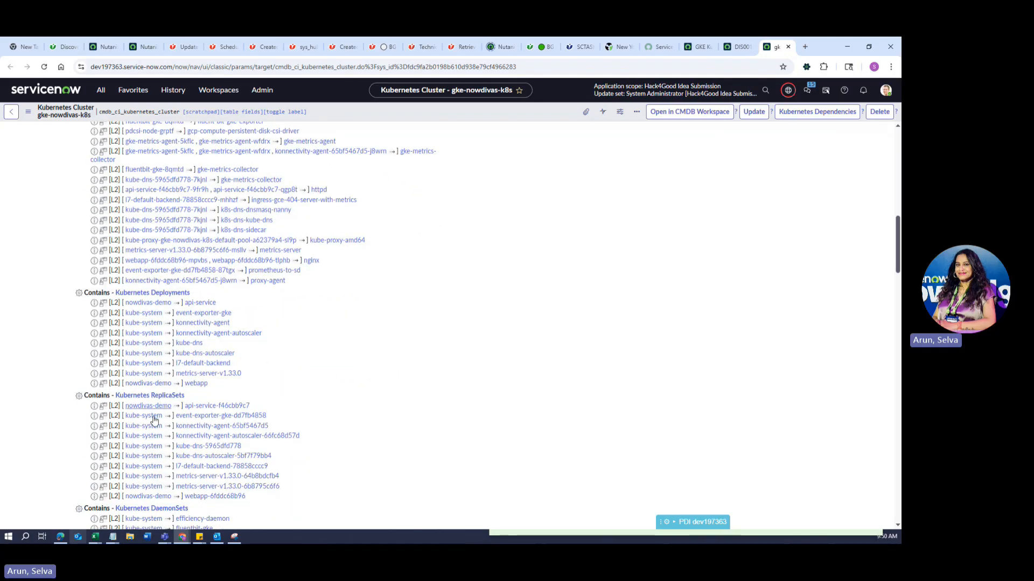
scroll(162, 409, "down", 3)
scroll(196, 460, "down", 4)
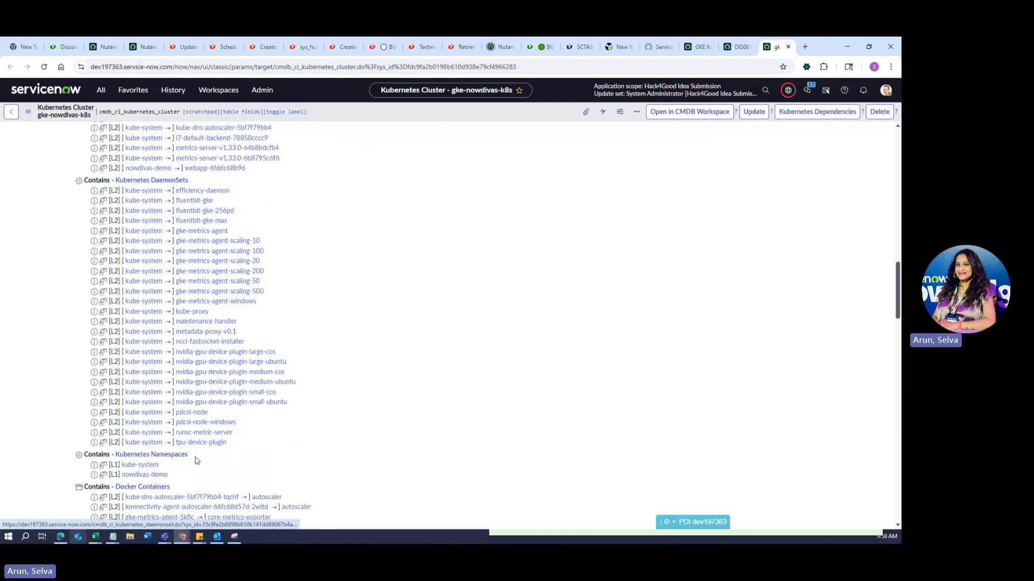
scroll(183, 304, "down", 4)
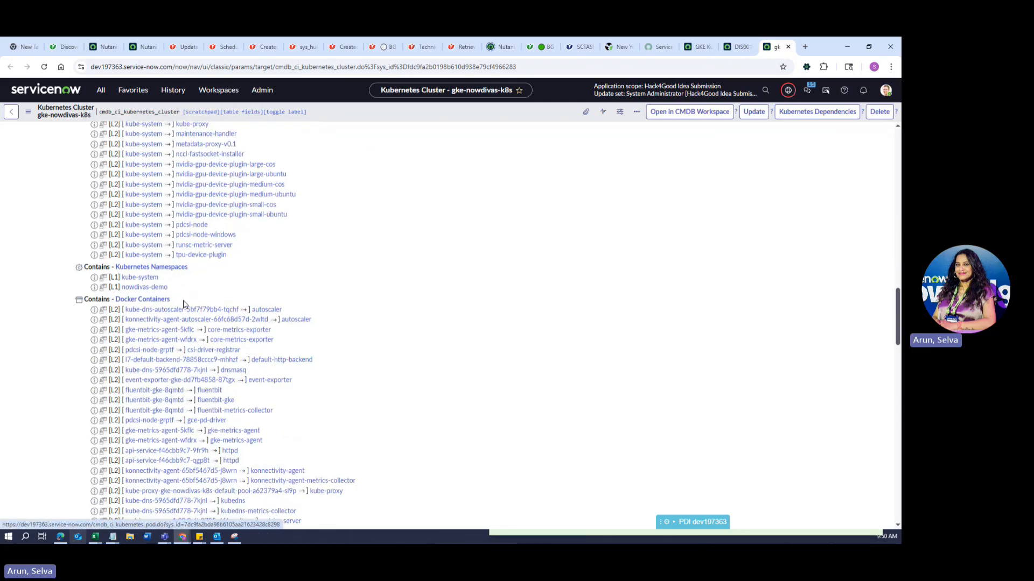
scroll(183, 304, "down", 5)
scroll(213, 416, "down", 5)
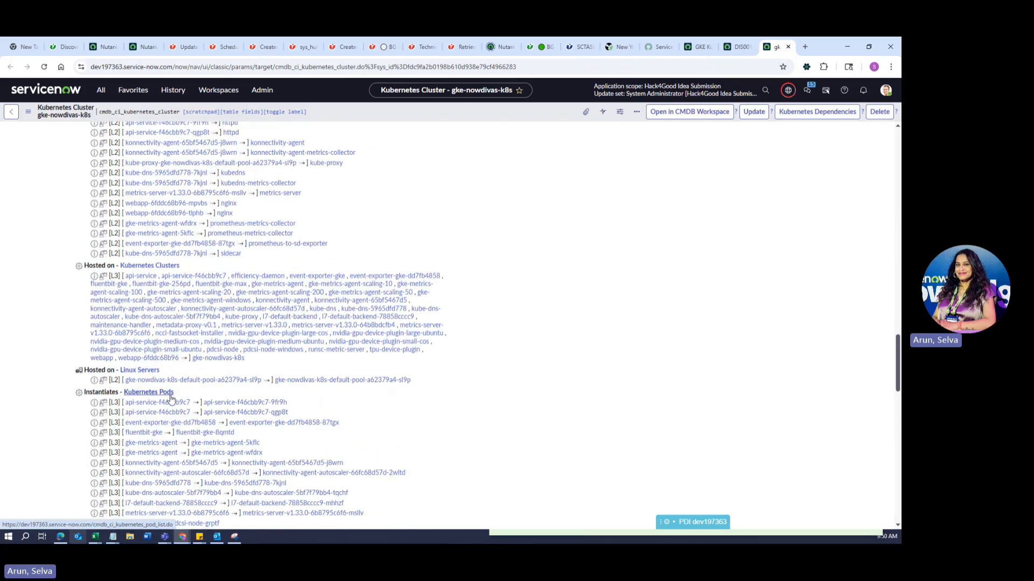
scroll(170, 440, "down", 8)
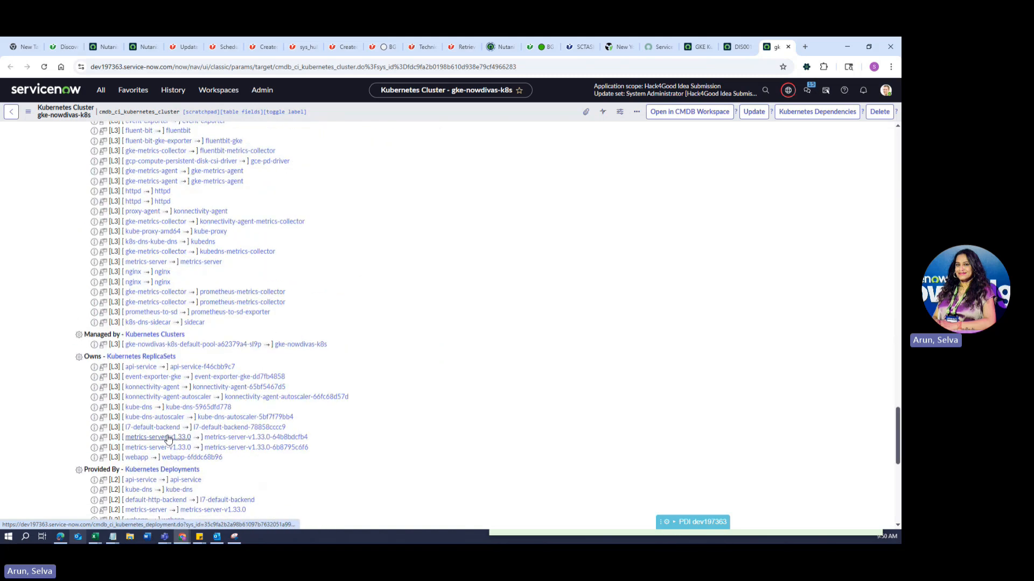
scroll(169, 440, "down", 1)
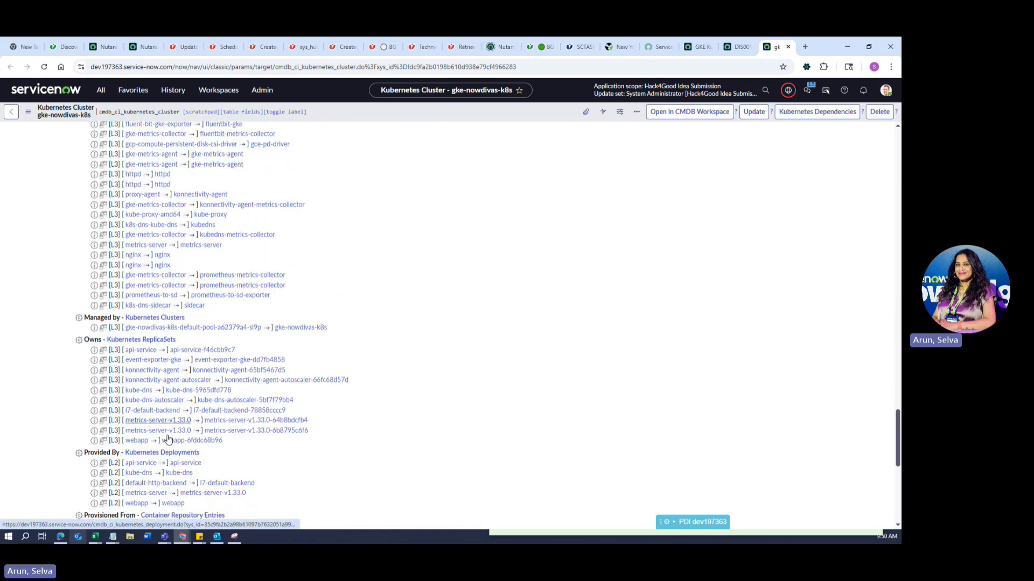
scroll(168, 441, "down", 8)
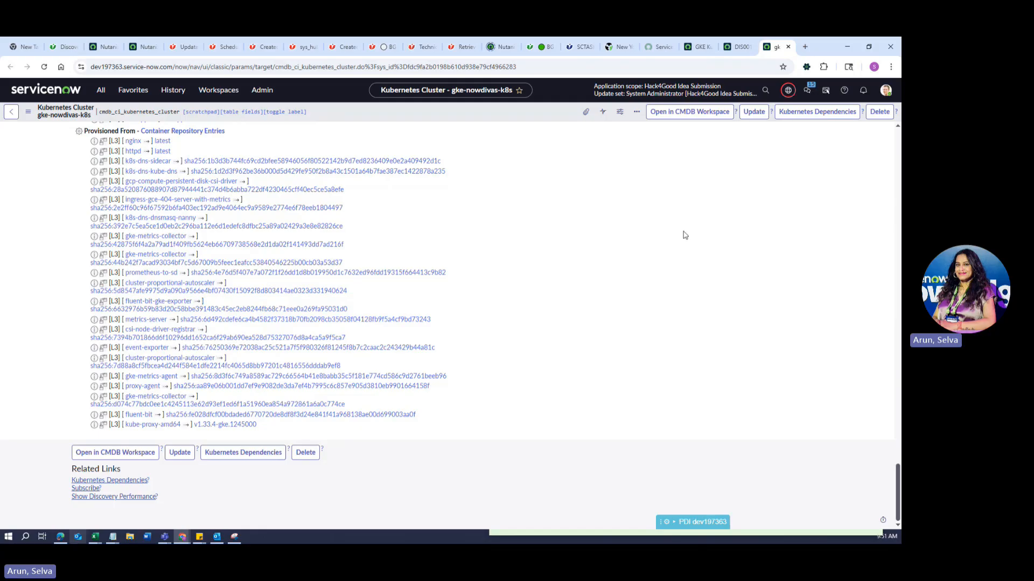
scroll(491, 266, "up", 6)
scroll(490, 265, "up", 4)
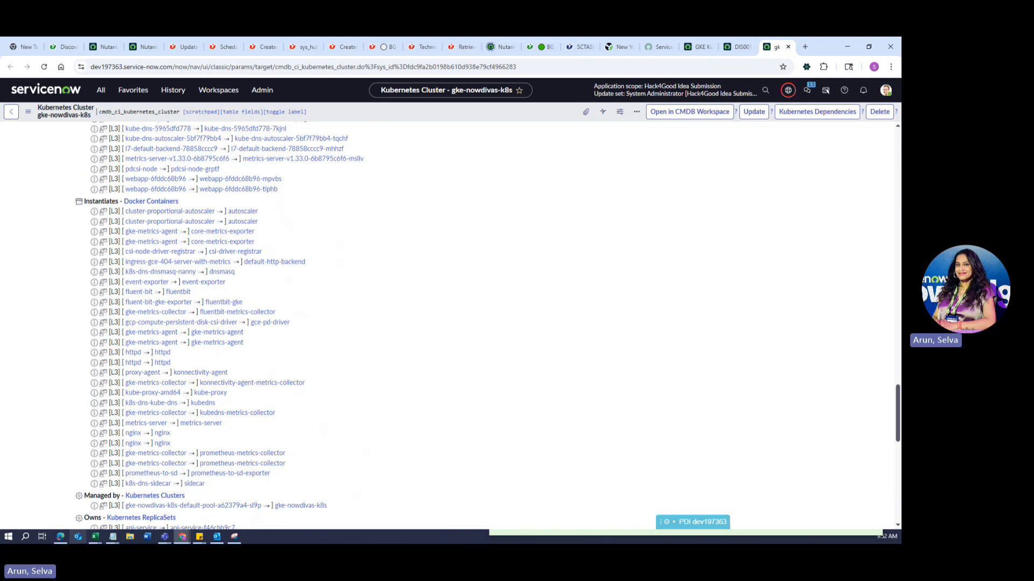
Open the Kubernetes pattern's Horizontal Discovery Log from DIS0010069's Discovery Log.
left_click(738, 47)
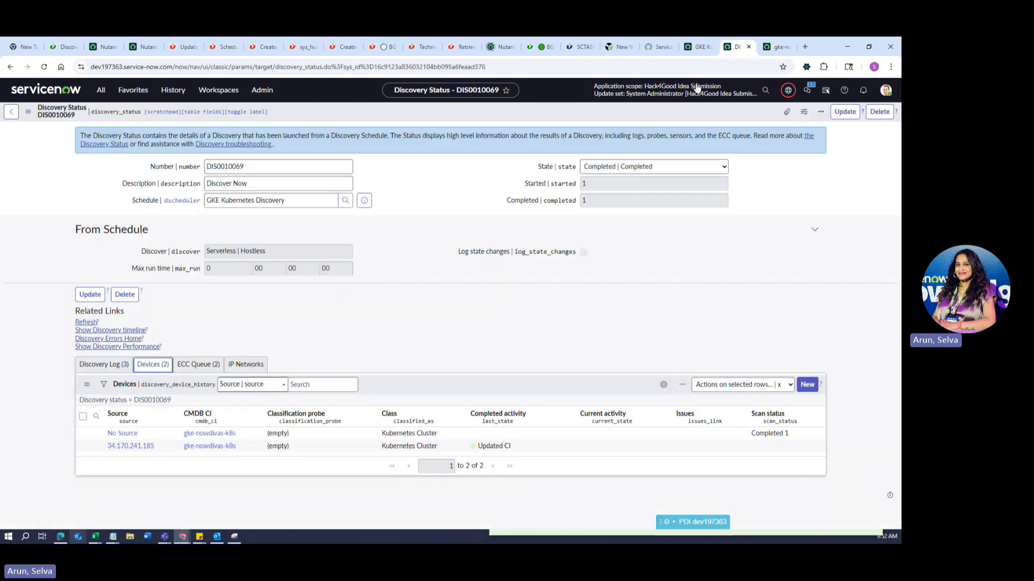
left_click(104, 365)
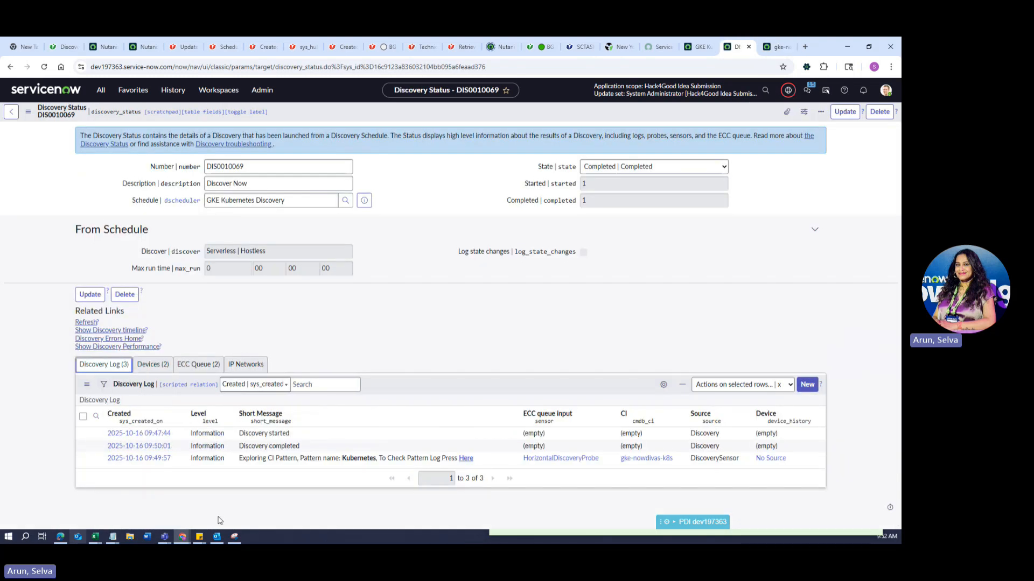
left_click(468, 460)
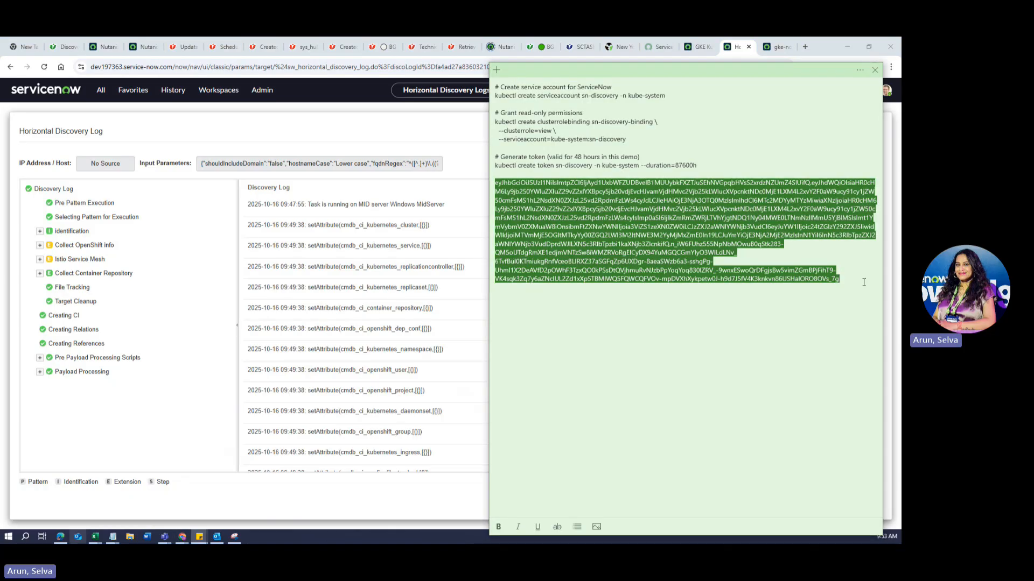
Add a Test-NetConnection check for 34.170.241.185 on port 443 to the kubectl sticky note.
left_click(868, 283)
type("Test-NetConnection -ComputerName 34.170.241.185 -Port 443")
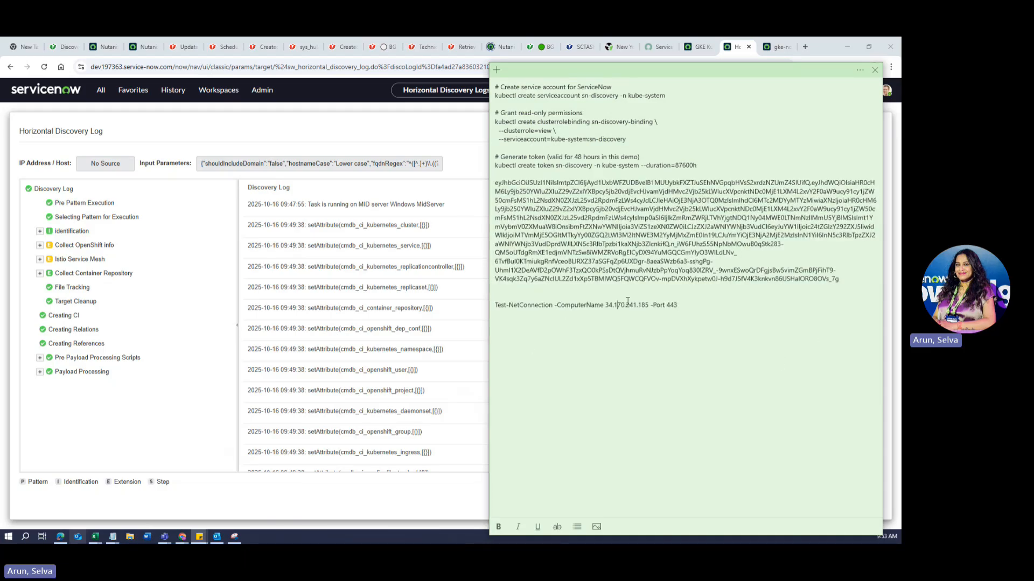
left_click(647, 304)
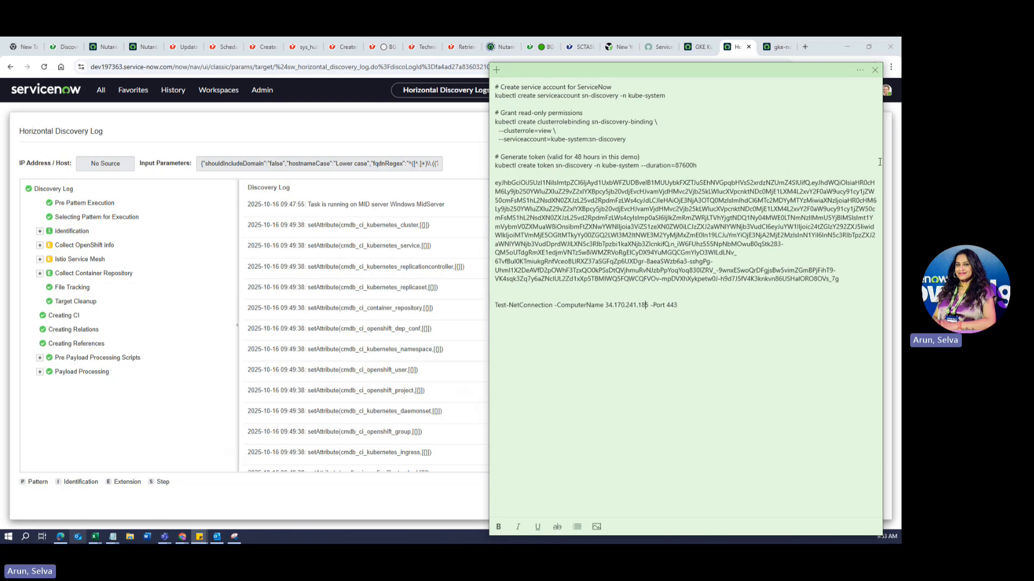
left_click(364, 200)
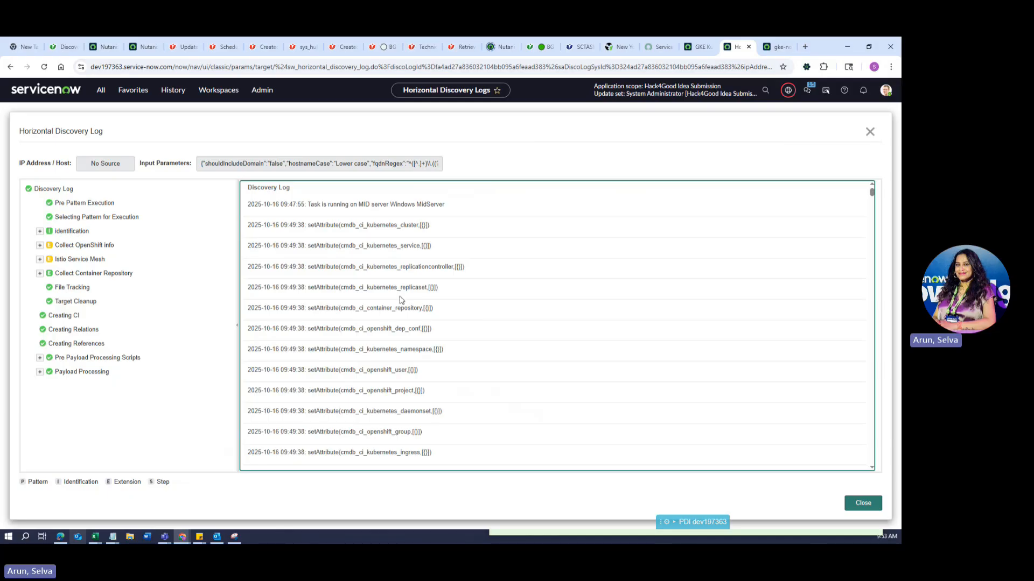
Switch to the gke-nowdivas-k8s Kubernetes Cluster tab and its Docker Containers list.
left_click(780, 47)
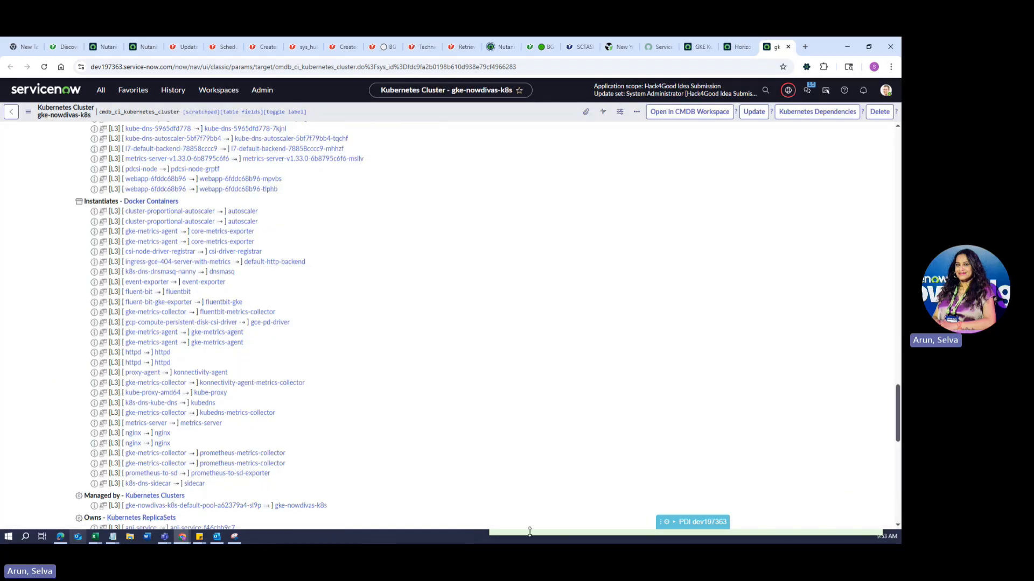